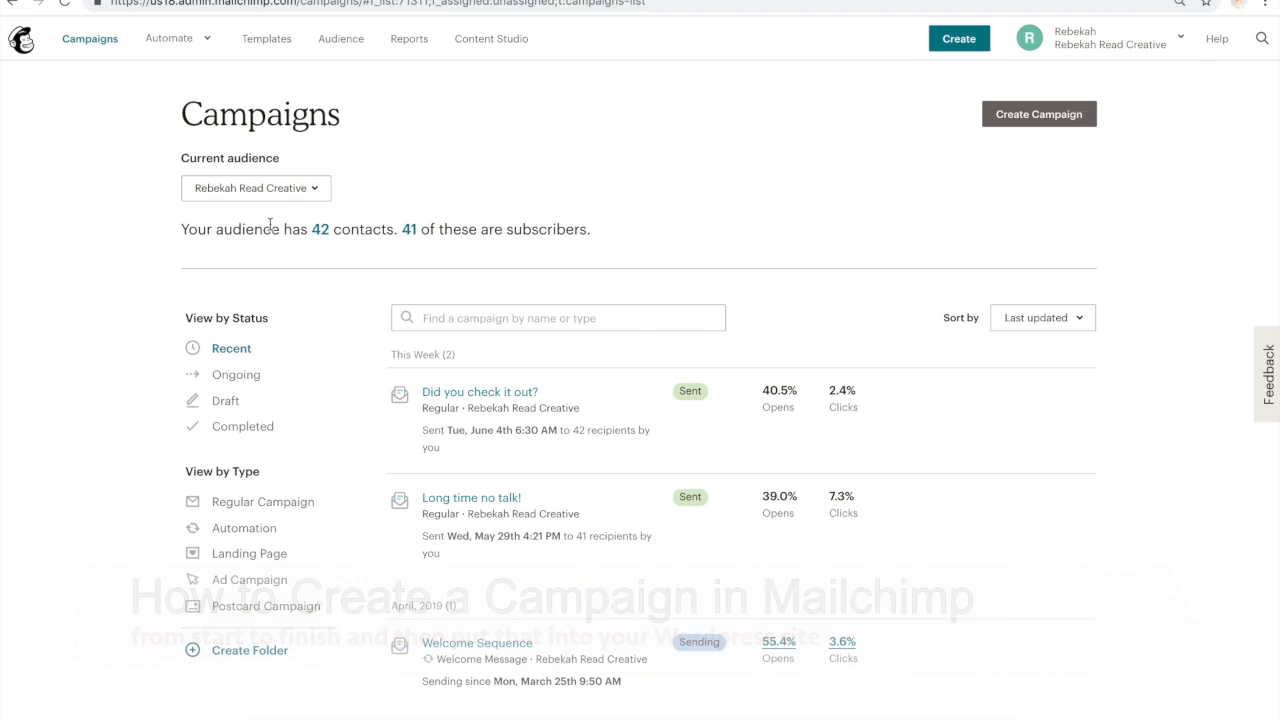
click(305, 190)
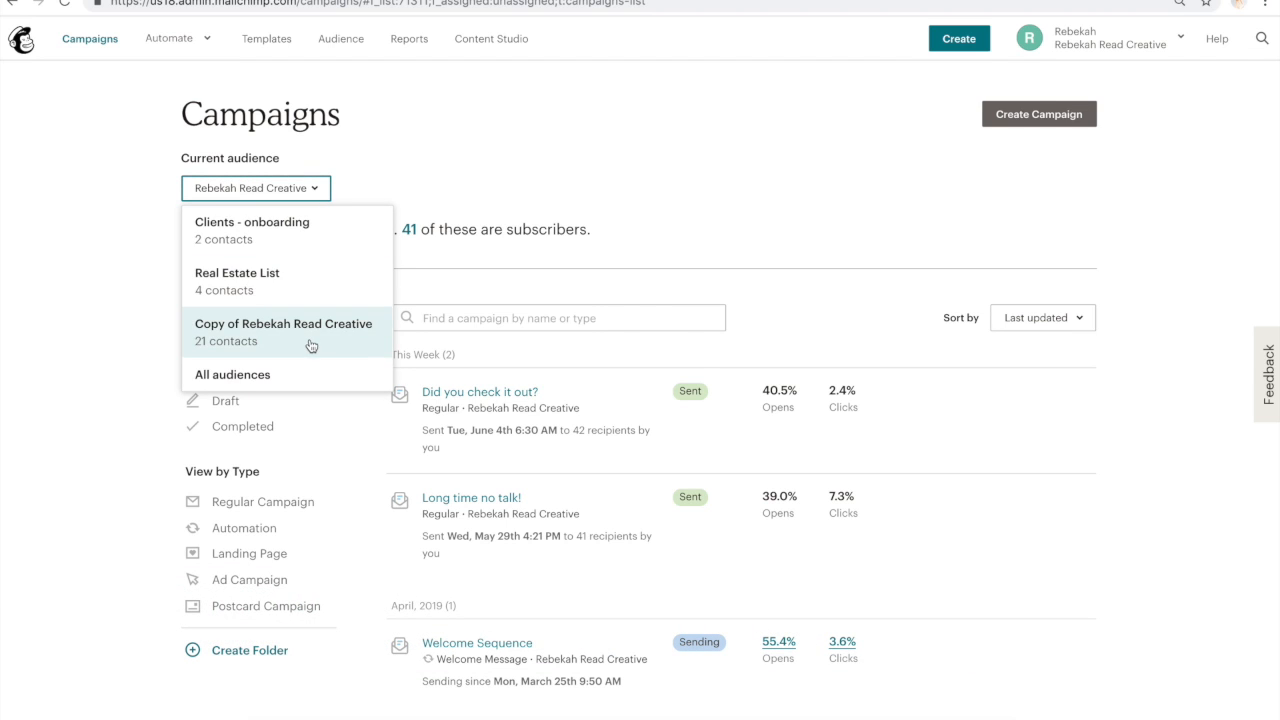
click(389, 127)
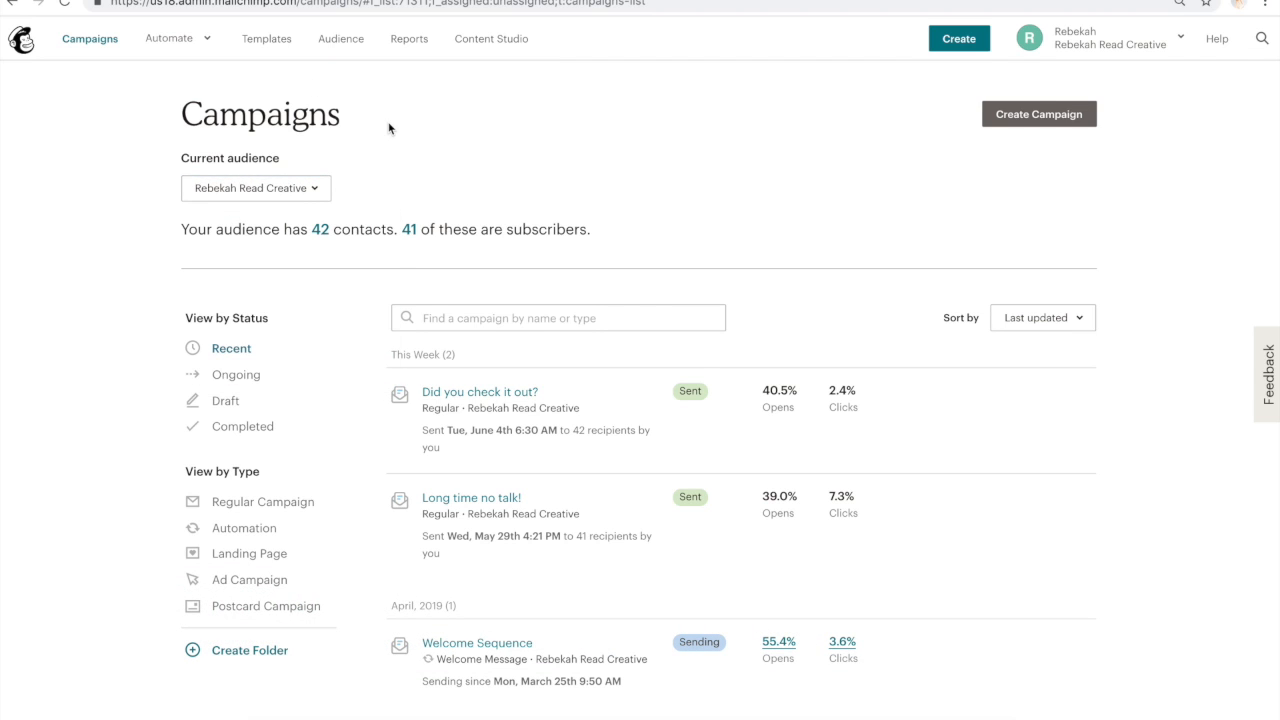
click(286, 194)
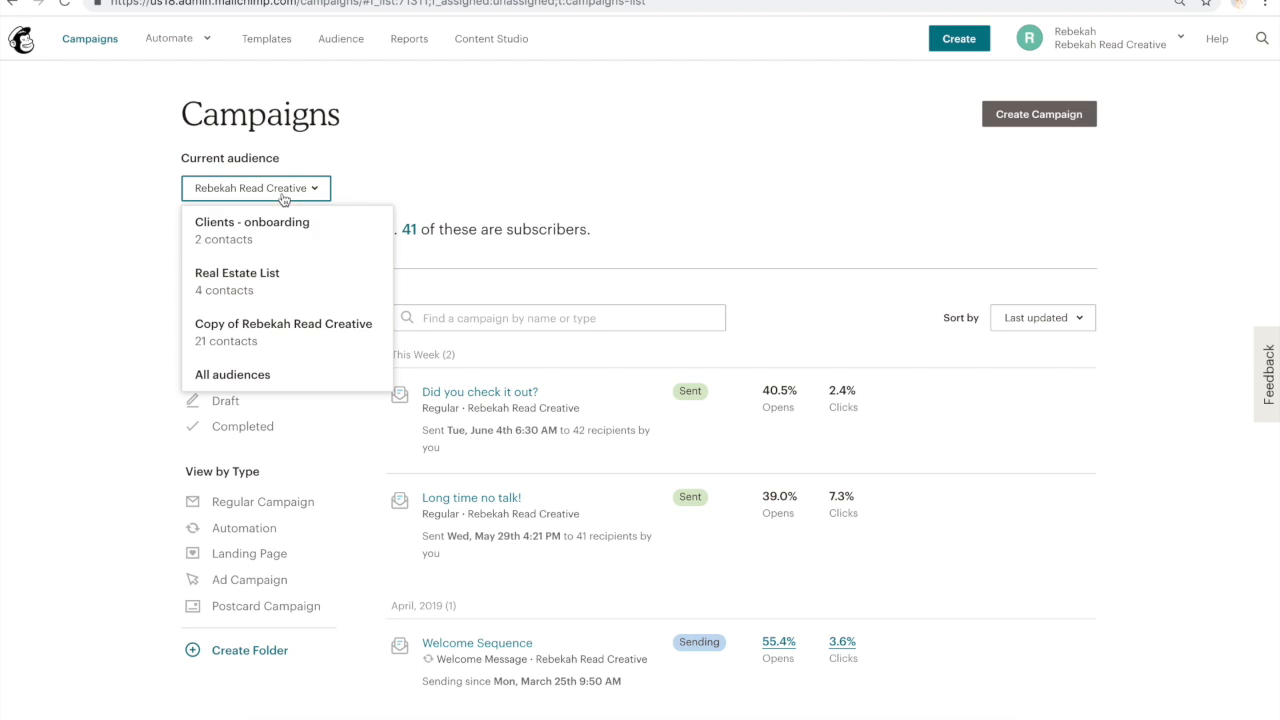
click(359, 153)
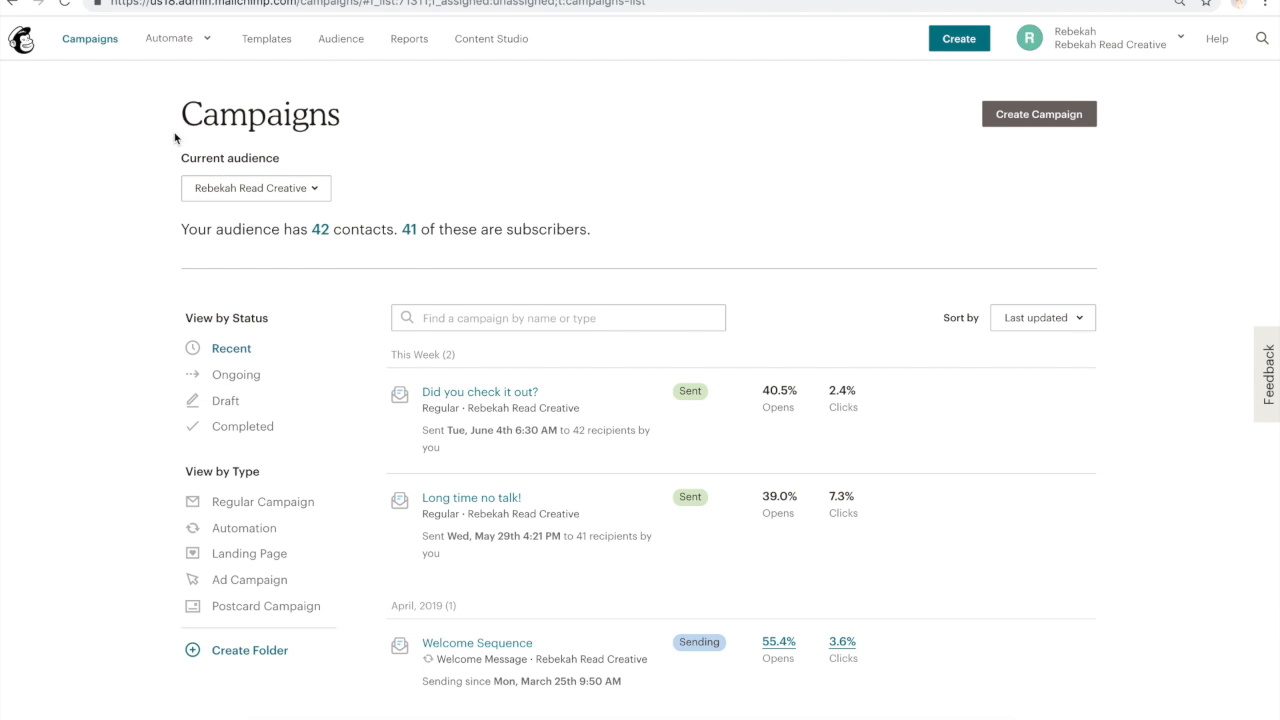
Create a new automated email campaign of the "Email your tagged contacts" type.
click(1029, 121)
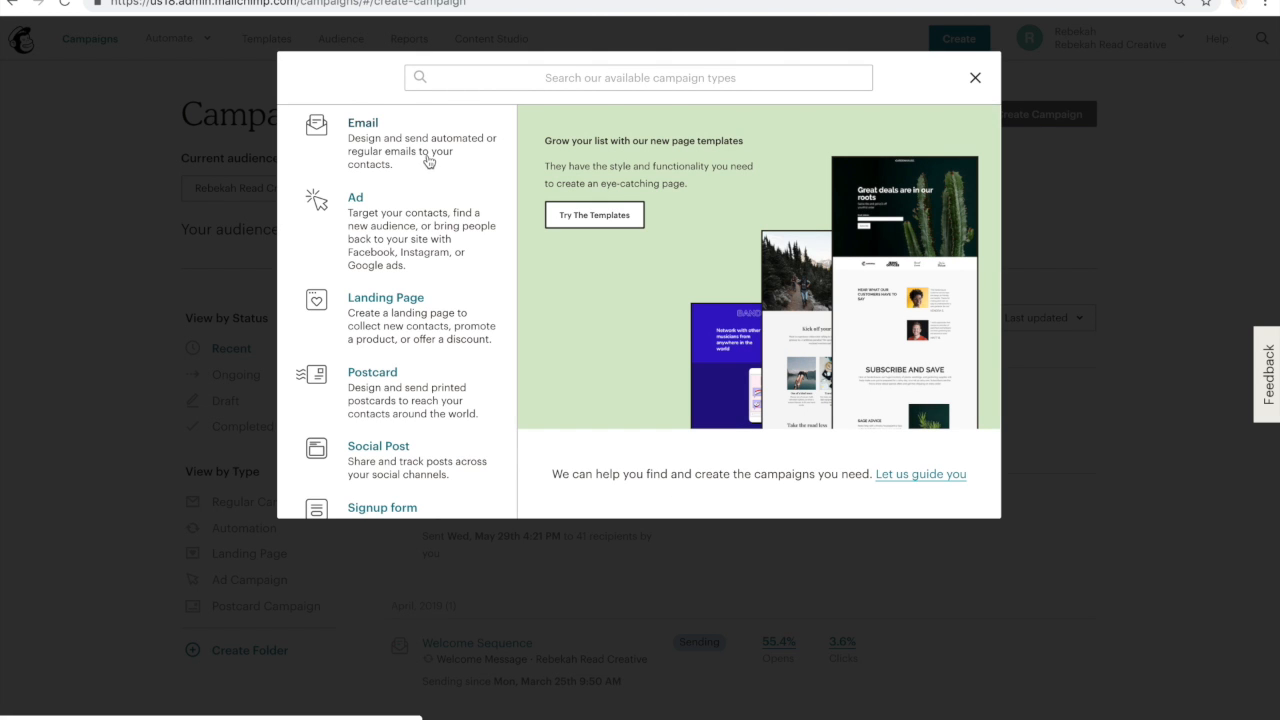
click(426, 158)
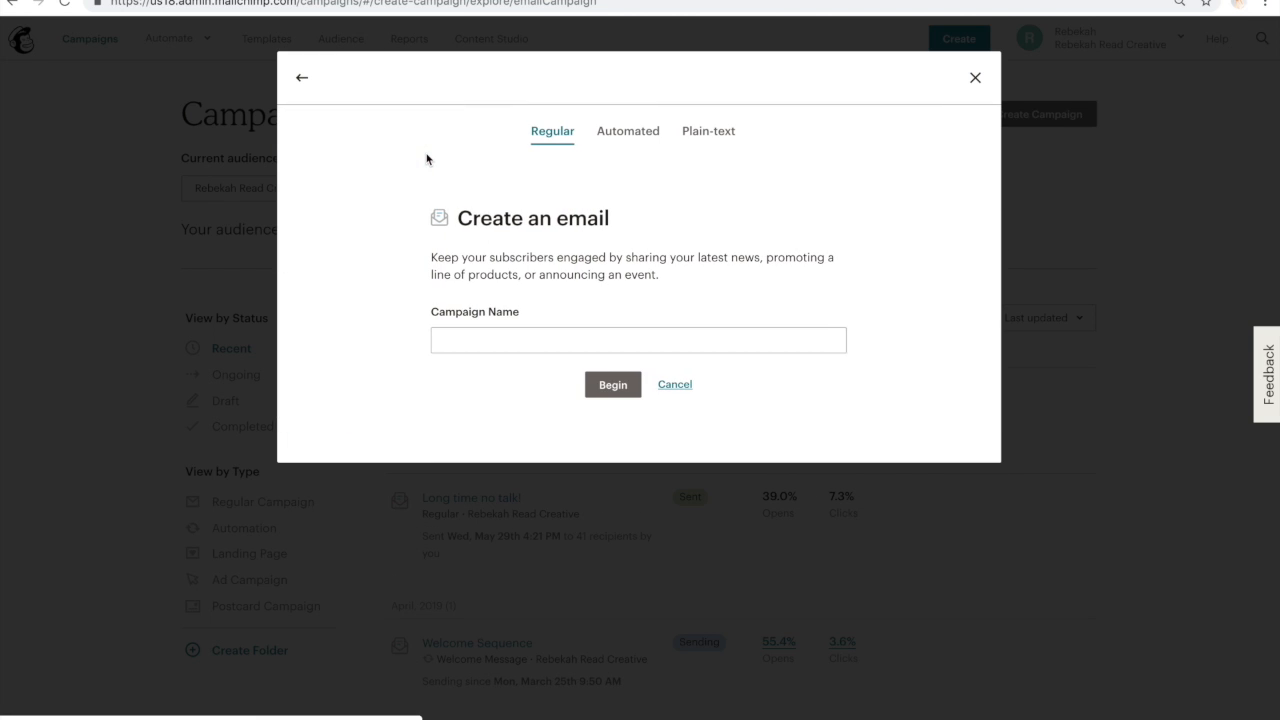
click(633, 127)
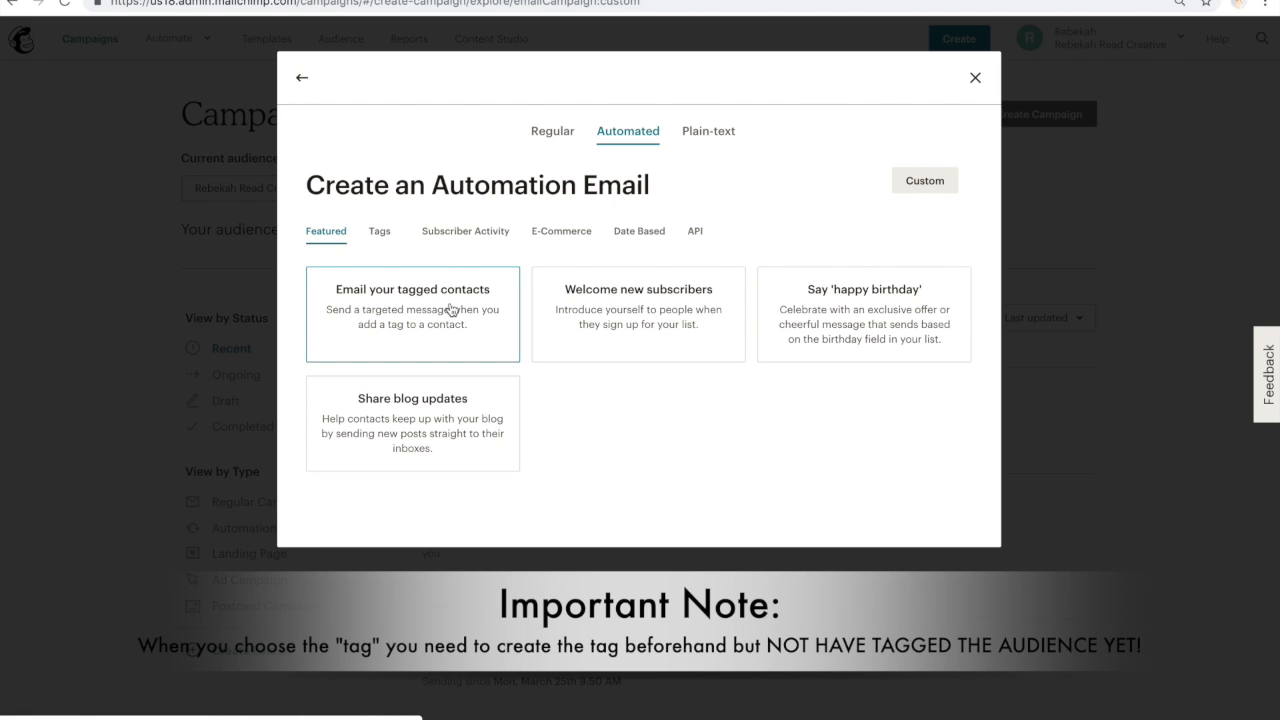
click(413, 298)
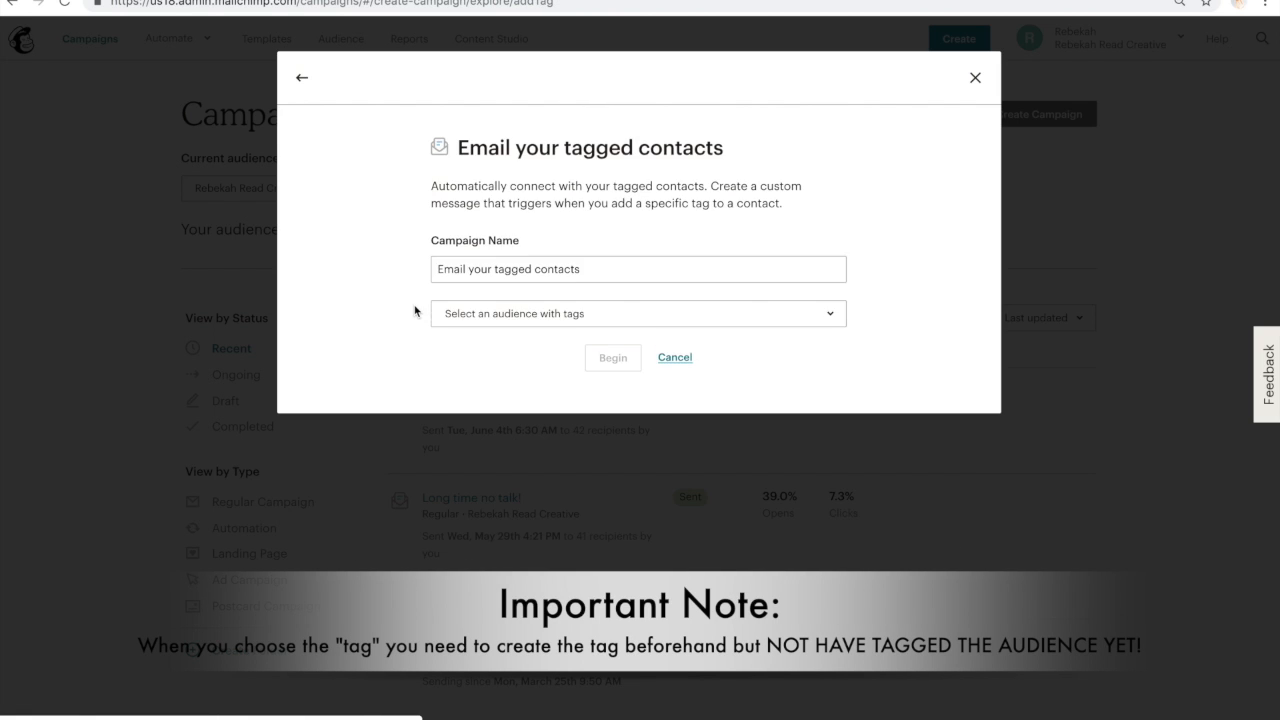
Choose the Rebekah Read Creative audience for the tagged-contacts campaign, begin it and start designing its email.
click(609, 268)
click(594, 311)
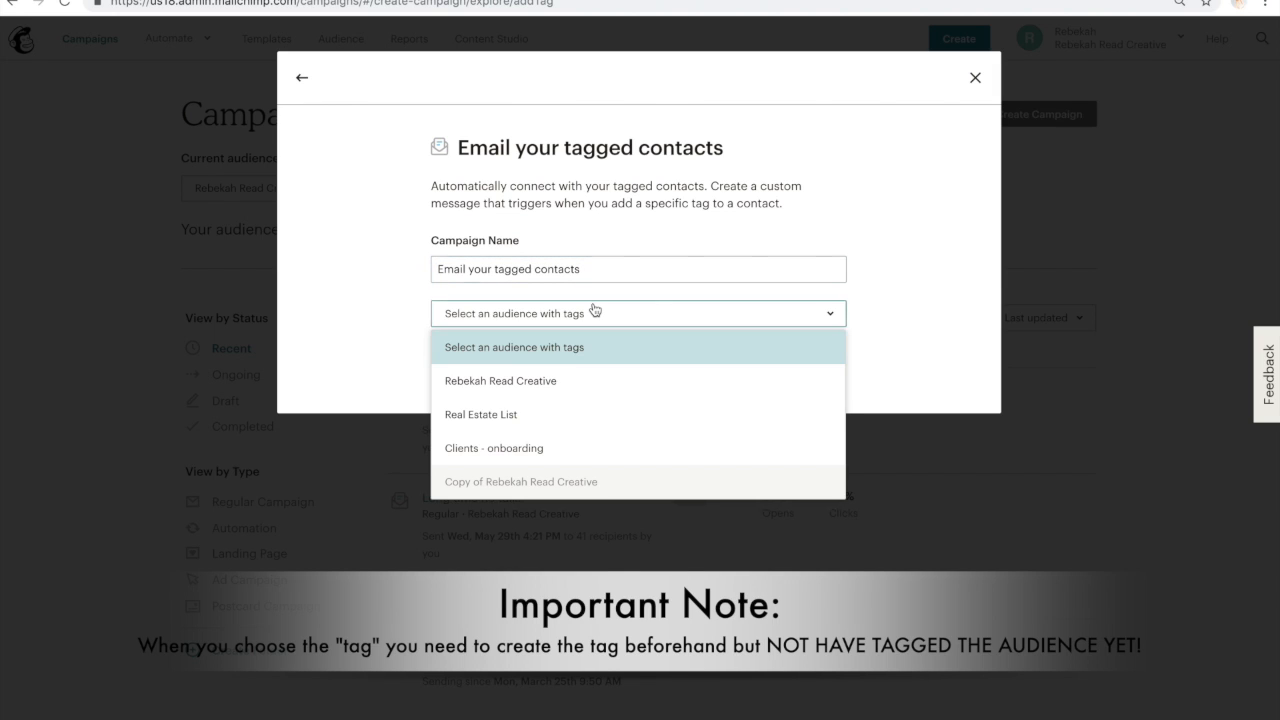
click(546, 356)
click(542, 315)
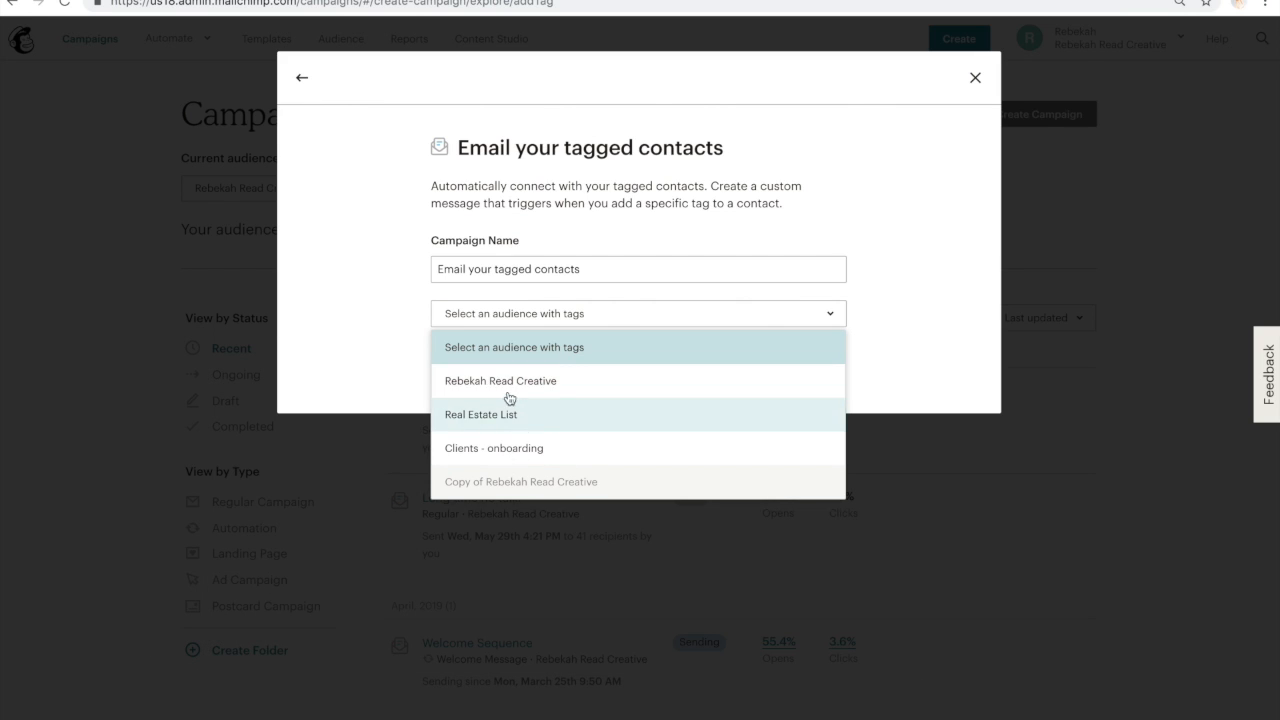
click(508, 383)
click(610, 359)
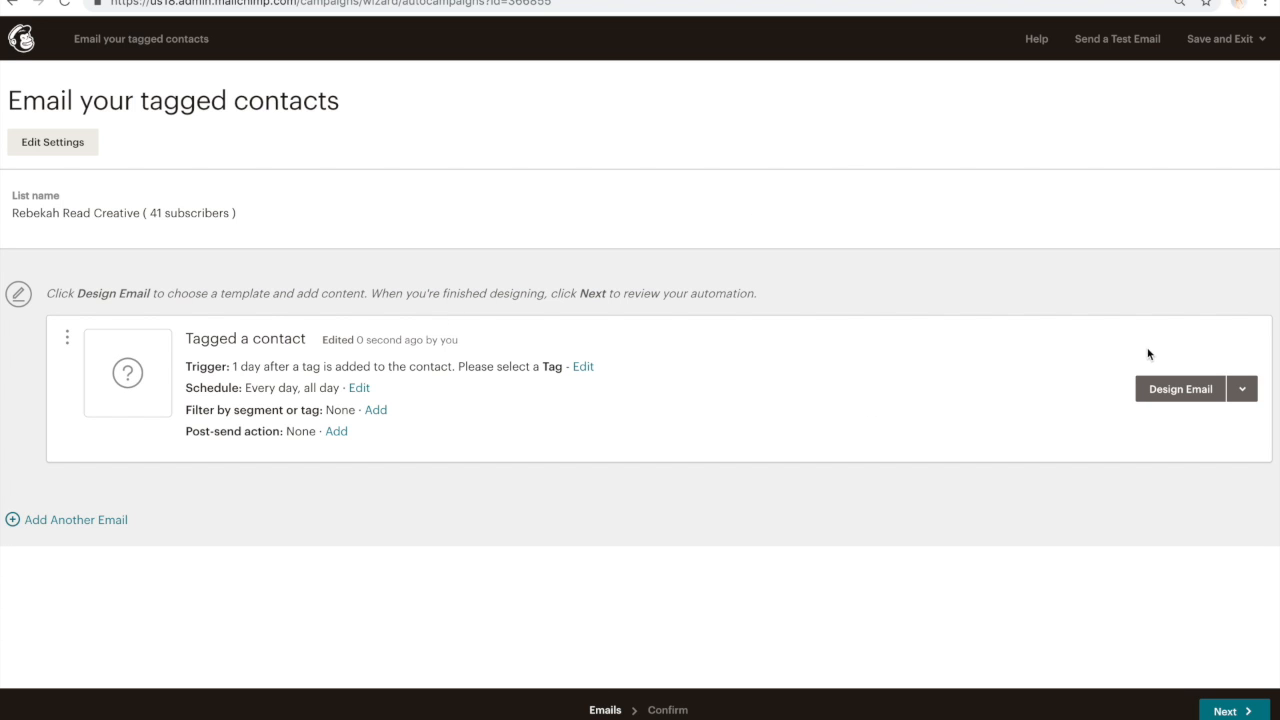
click(1188, 390)
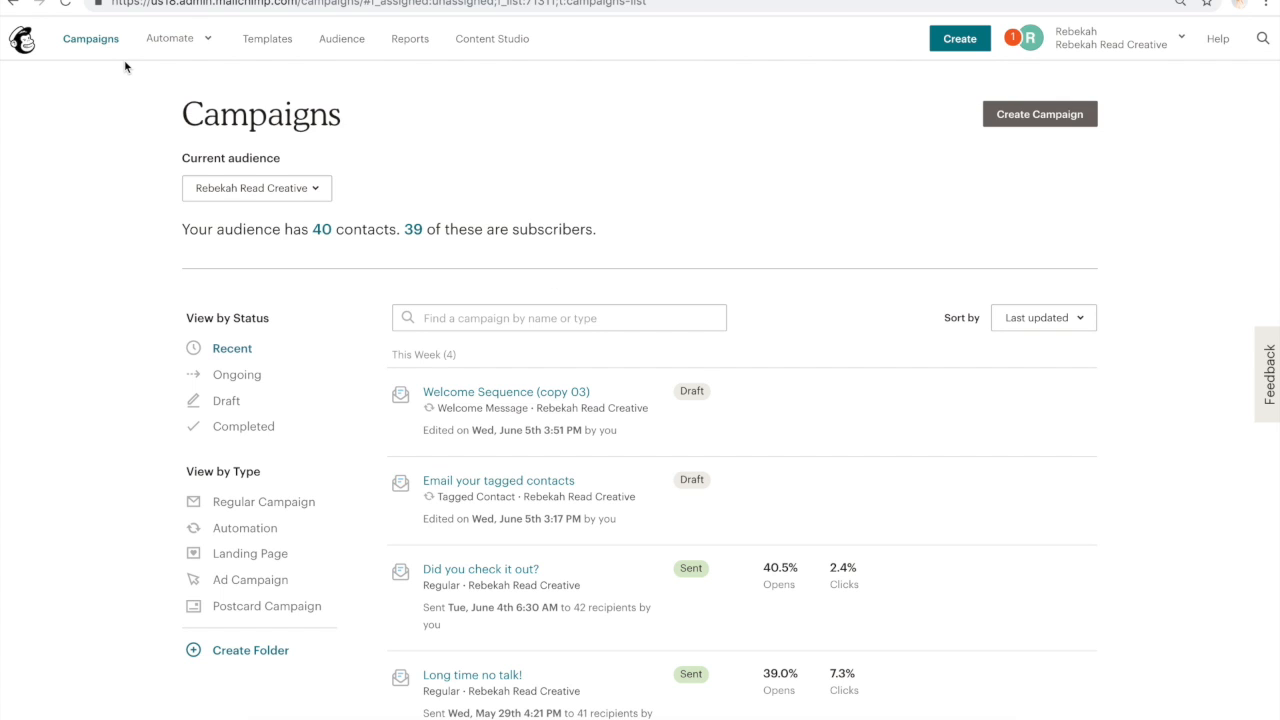
Open the tag management page of the Rebekah Read Creative audience.
click(266, 190)
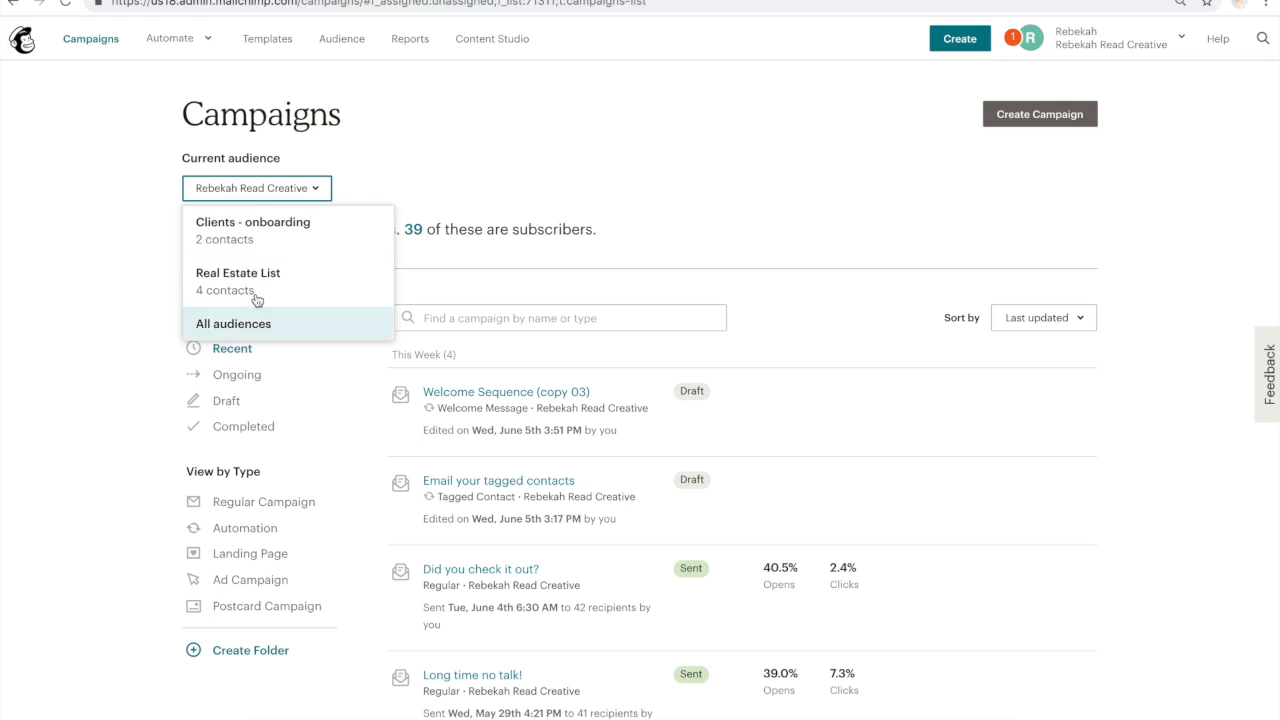
click(422, 187)
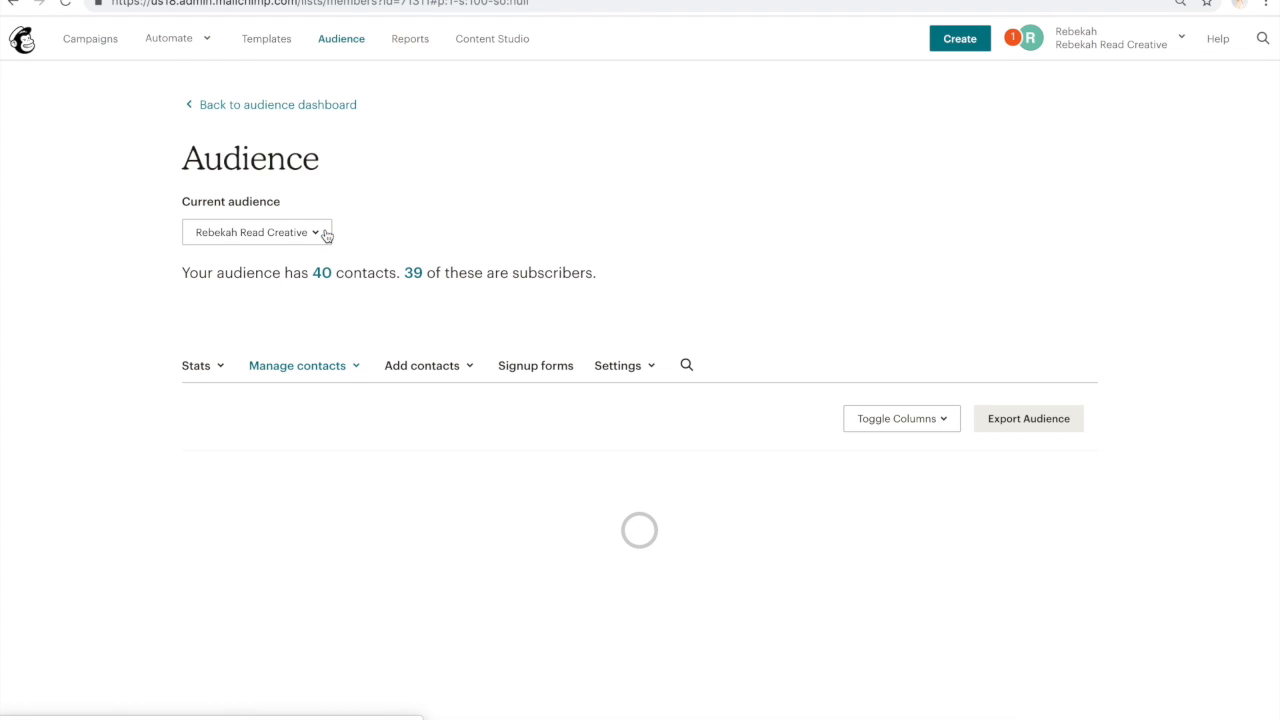
click(333, 369)
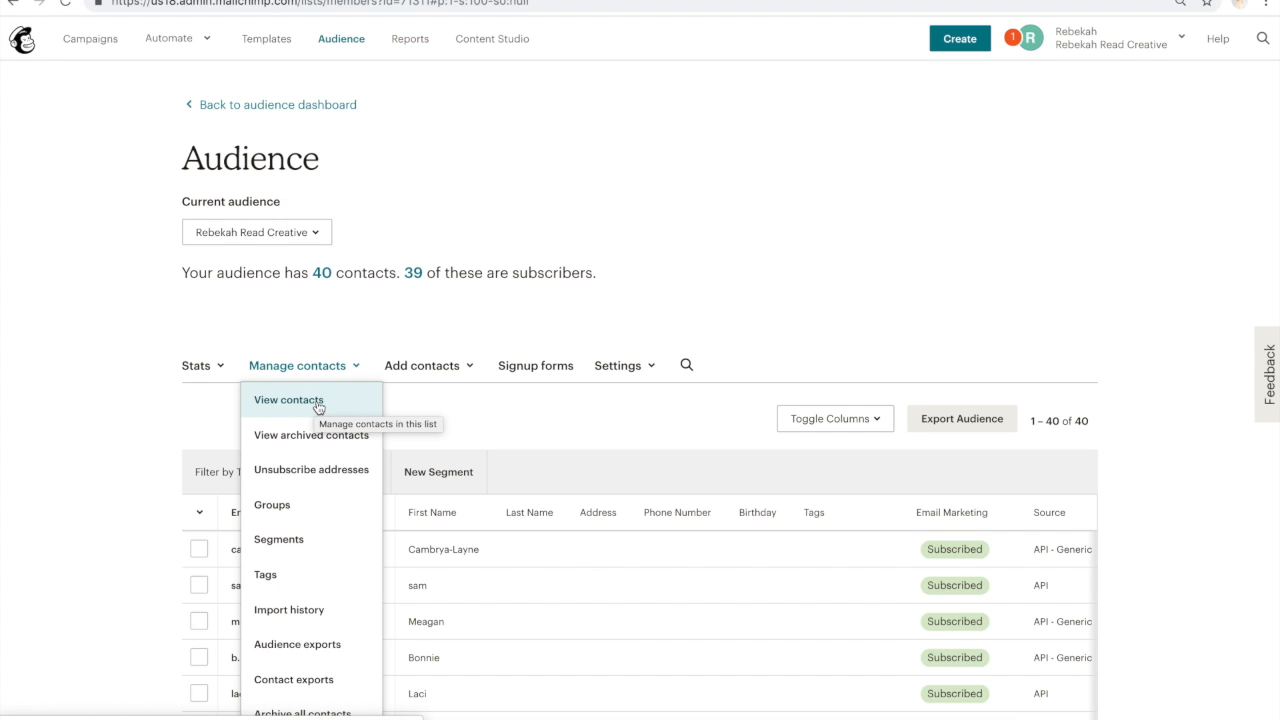
click(318, 404)
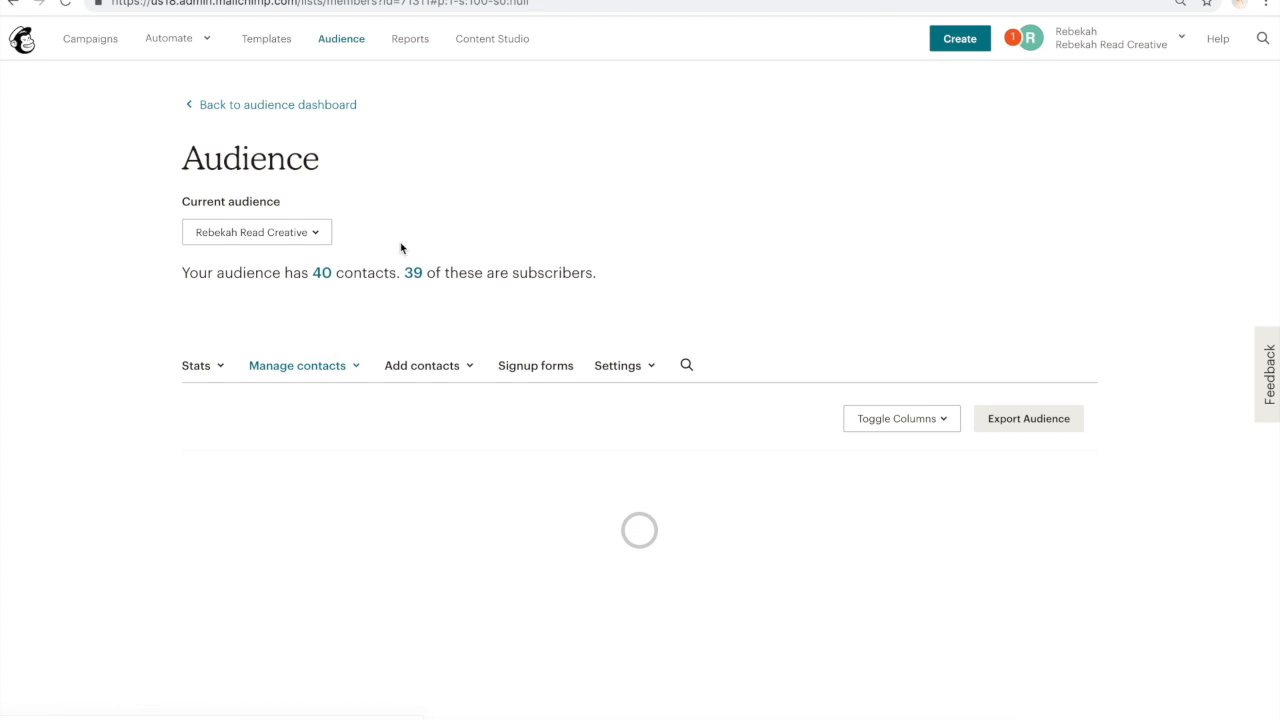
click(316, 368)
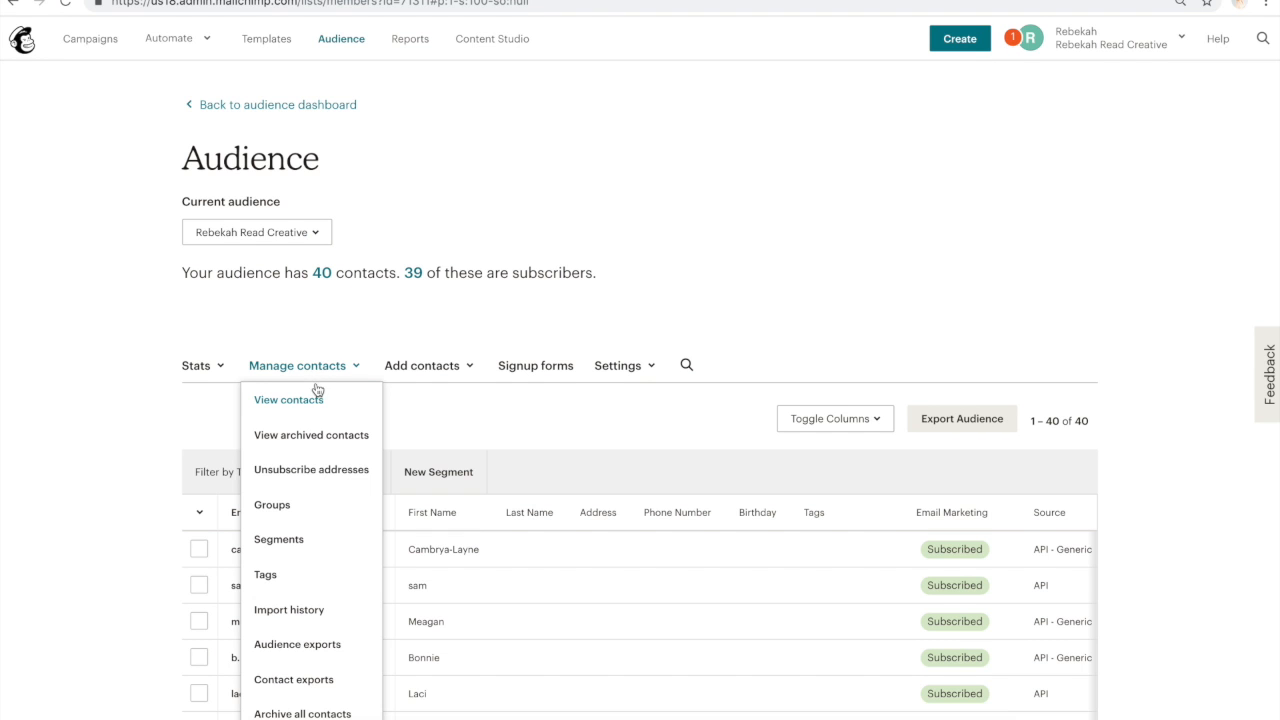
click(268, 578)
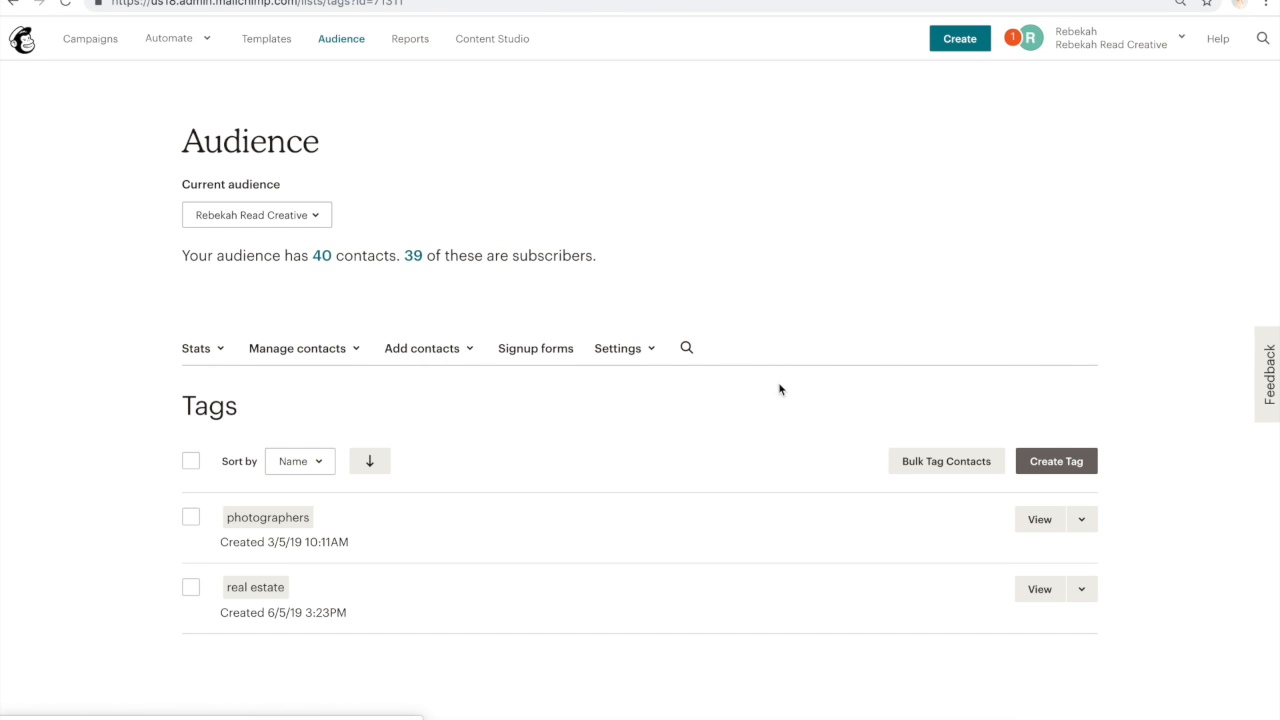
Create a new audience tag named General Website.
click(1062, 461)
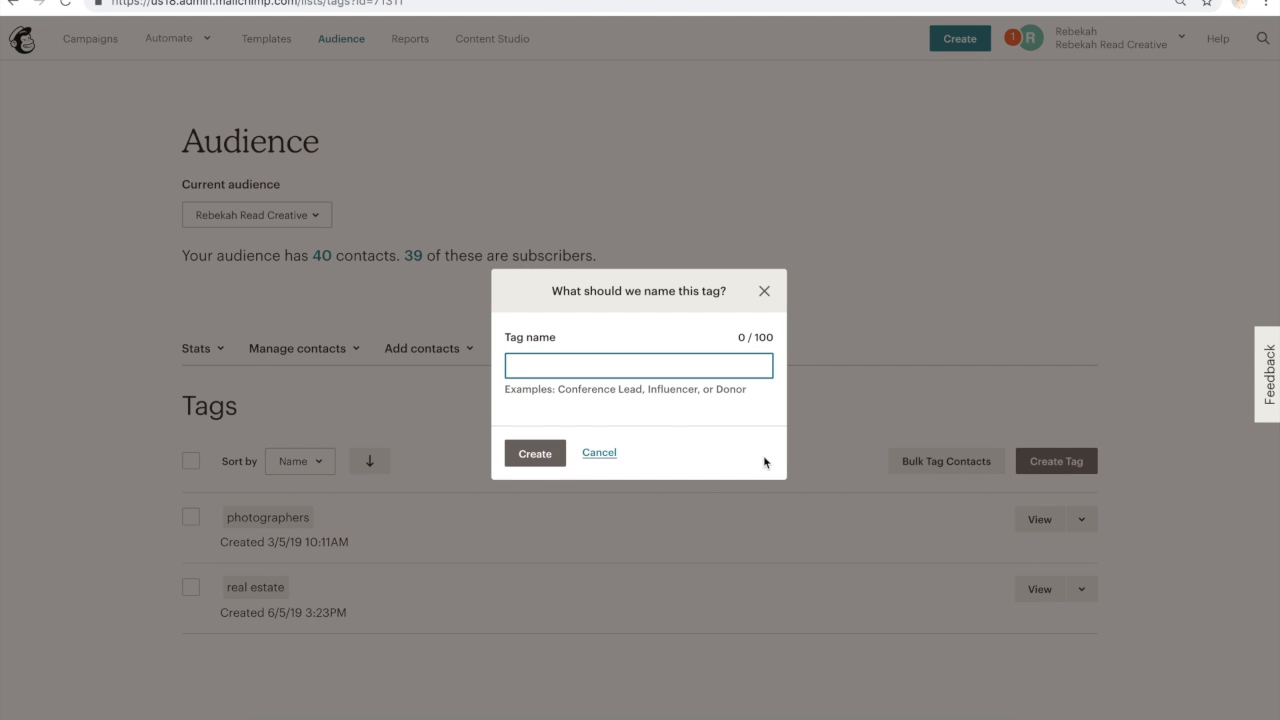
text(General Website)
click(538, 454)
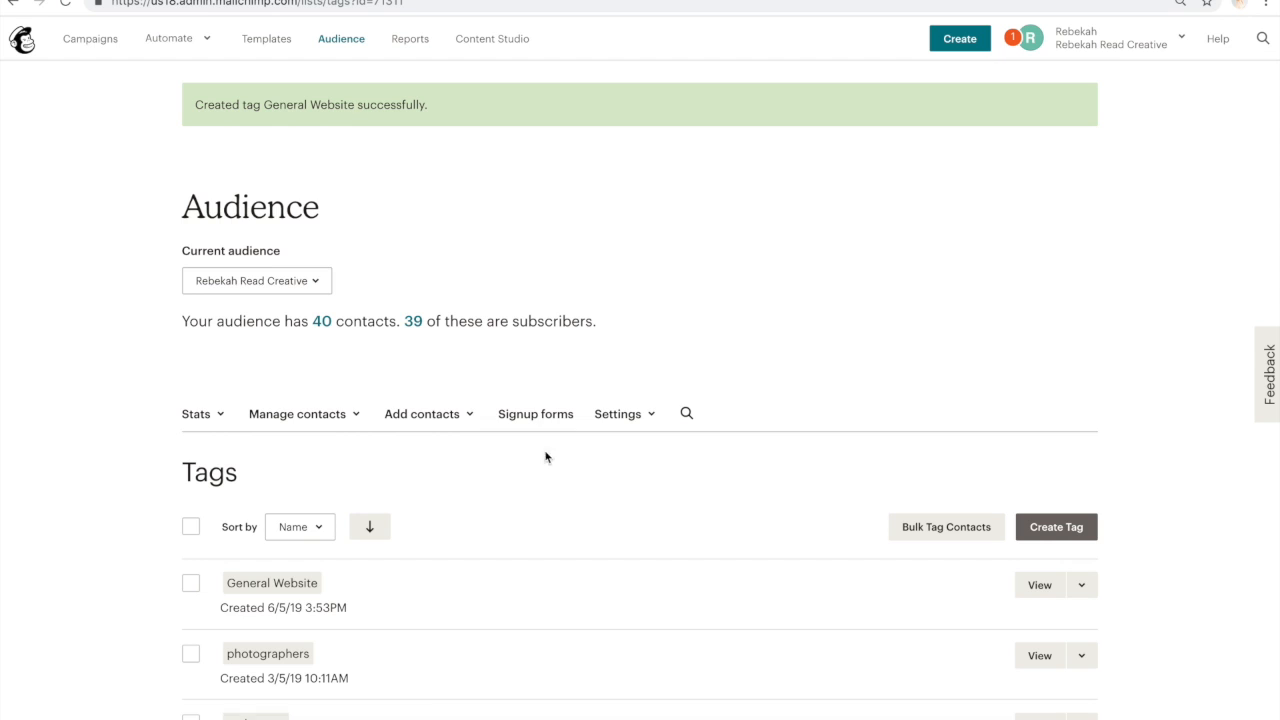
scroll(283, 619, down, 1)
scroll(283, 612, up, 1)
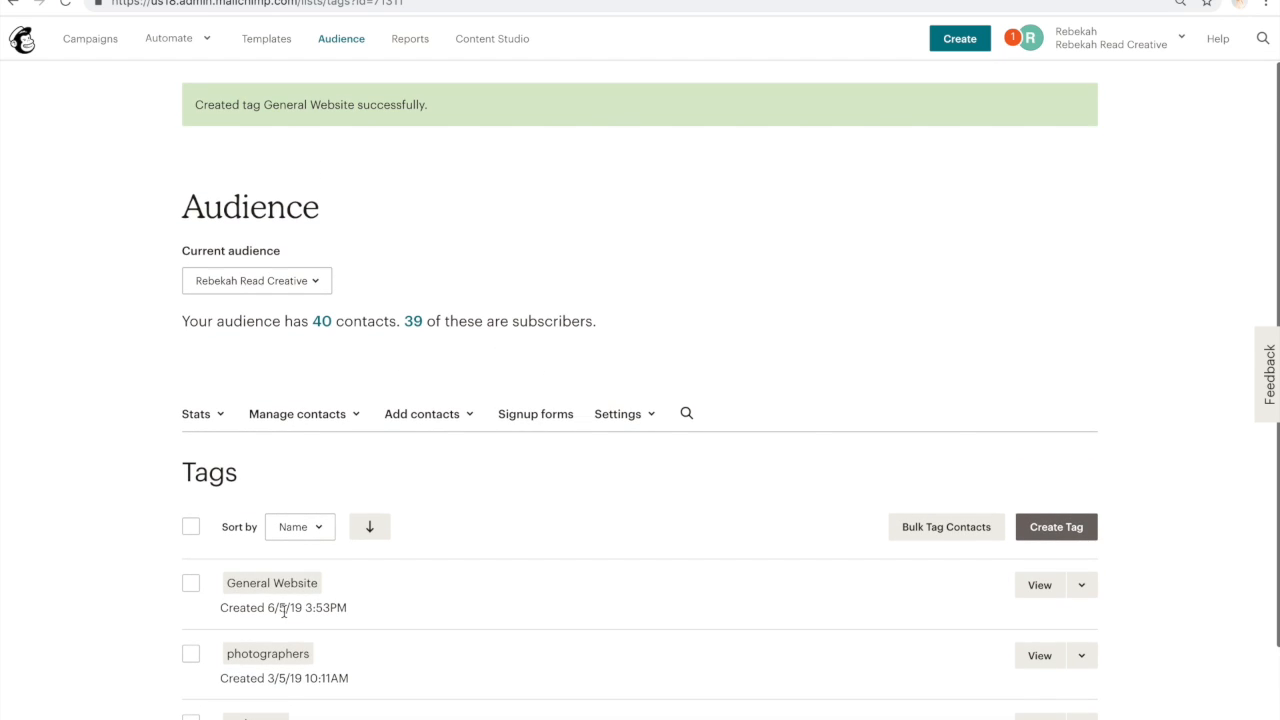
scroll(297, 518, down, 1)
Open the Welcome Sequence (copy 03) draft campaign and review the emails in its series.
click(96, 42)
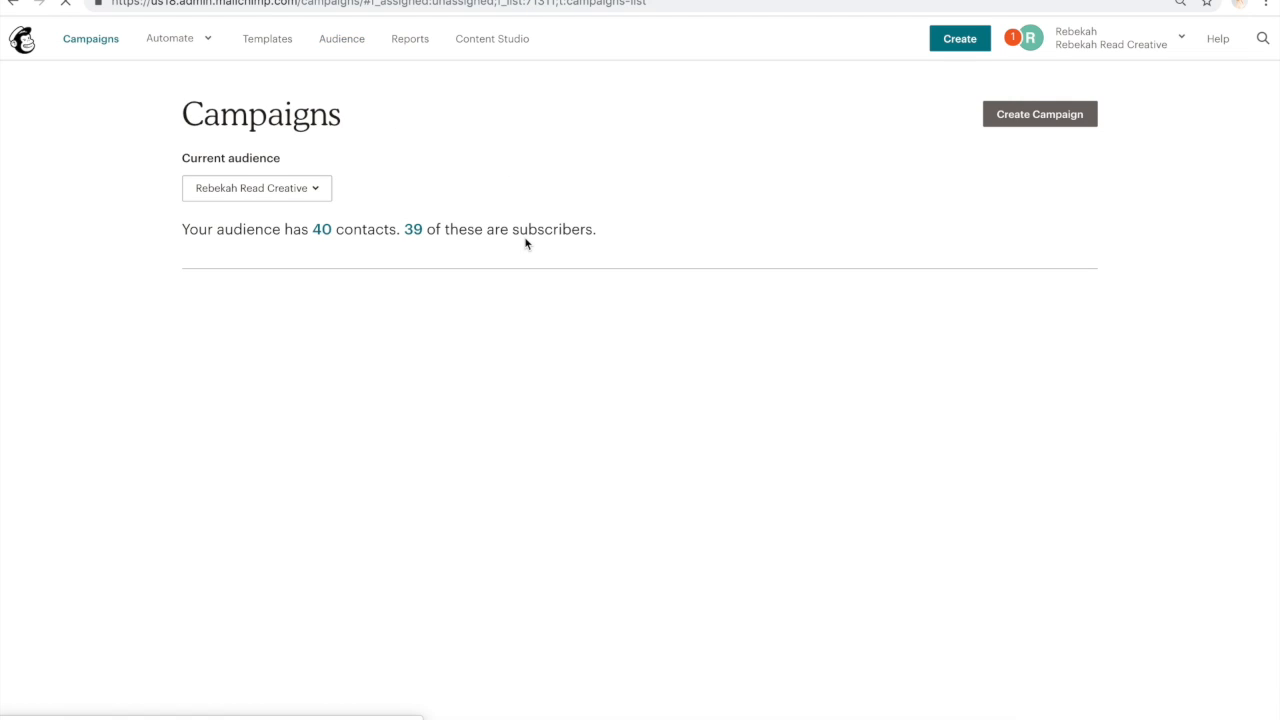
scroll(525, 240, down, 1)
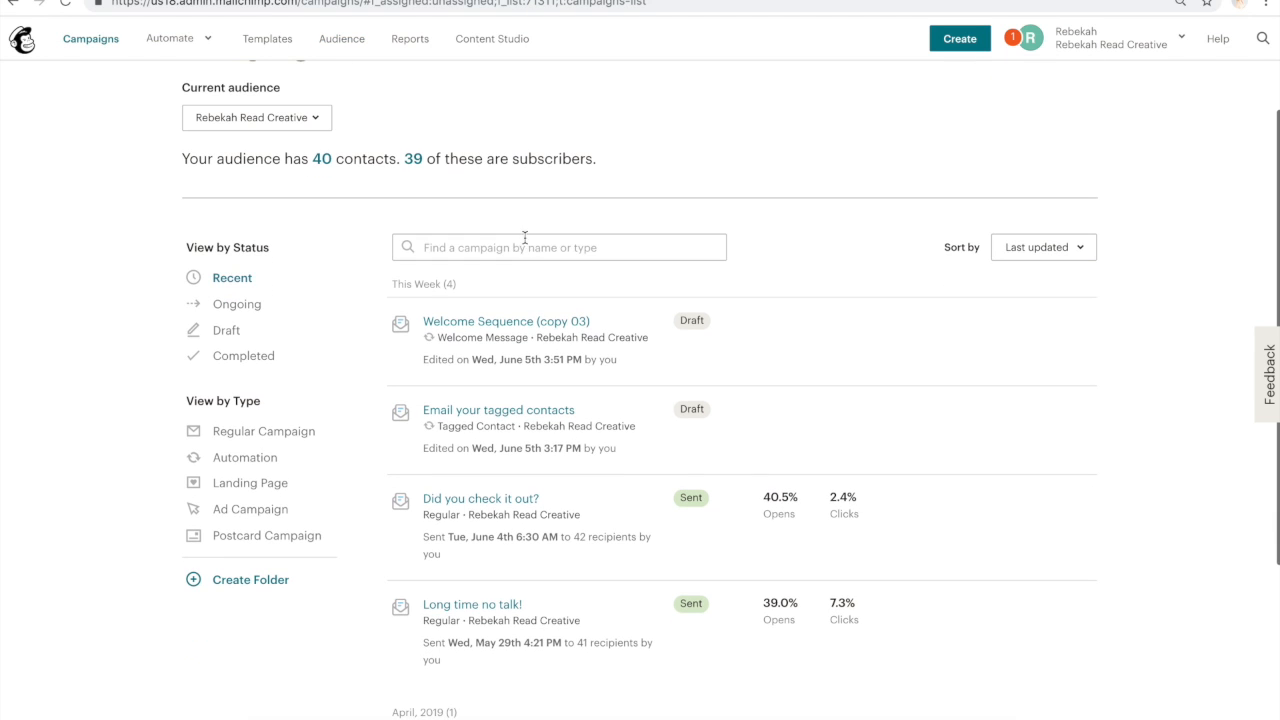
click(533, 326)
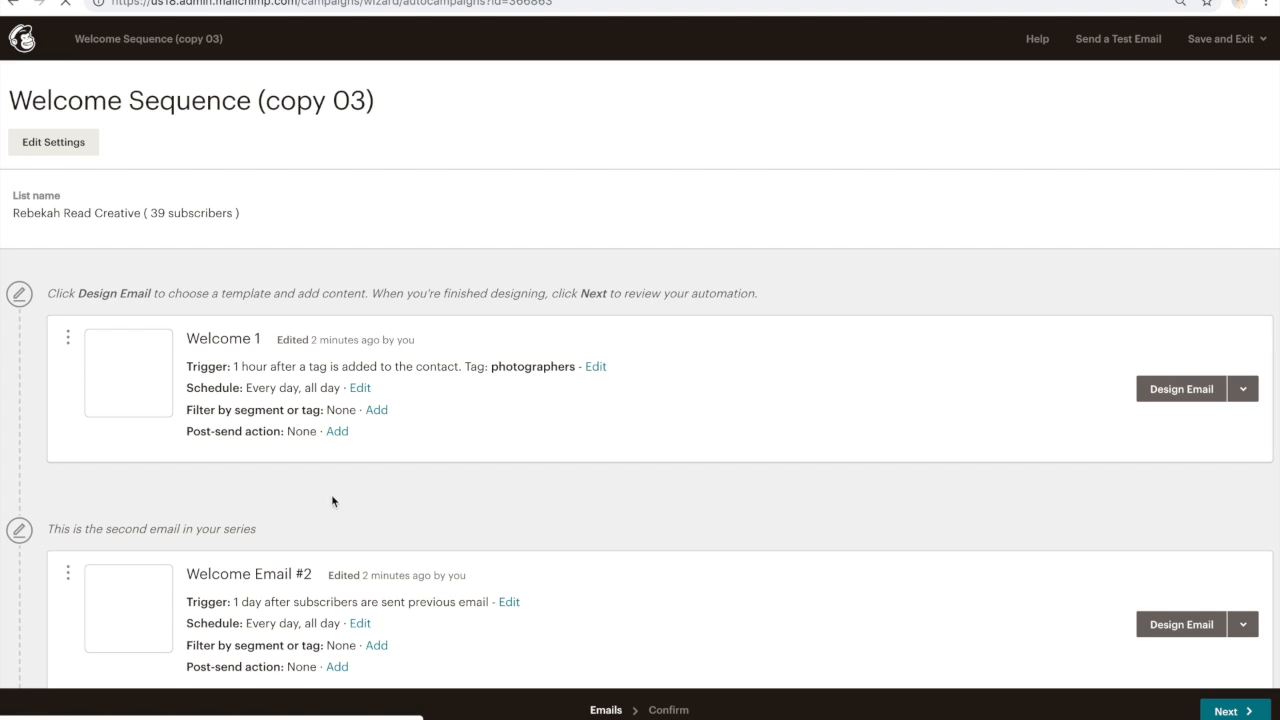
scroll(248, 522, down, 2)
scroll(249, 530, down, 7)
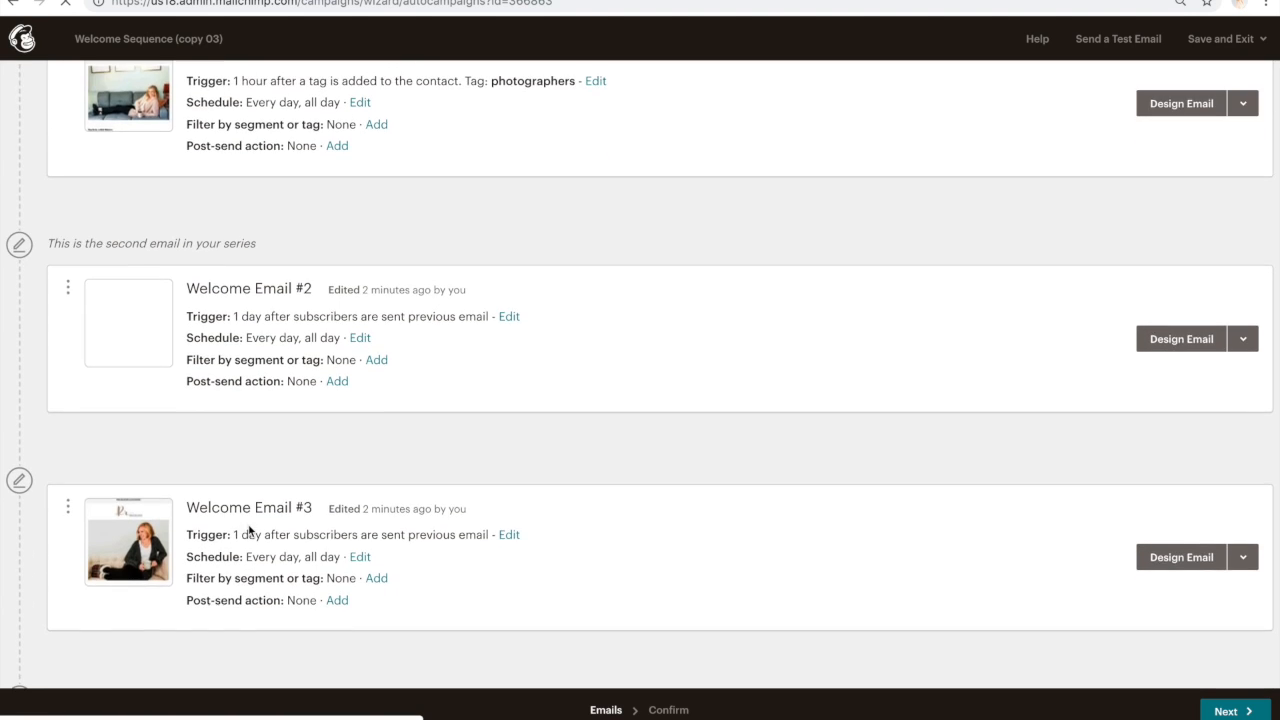
scroll(249, 530, down, 4)
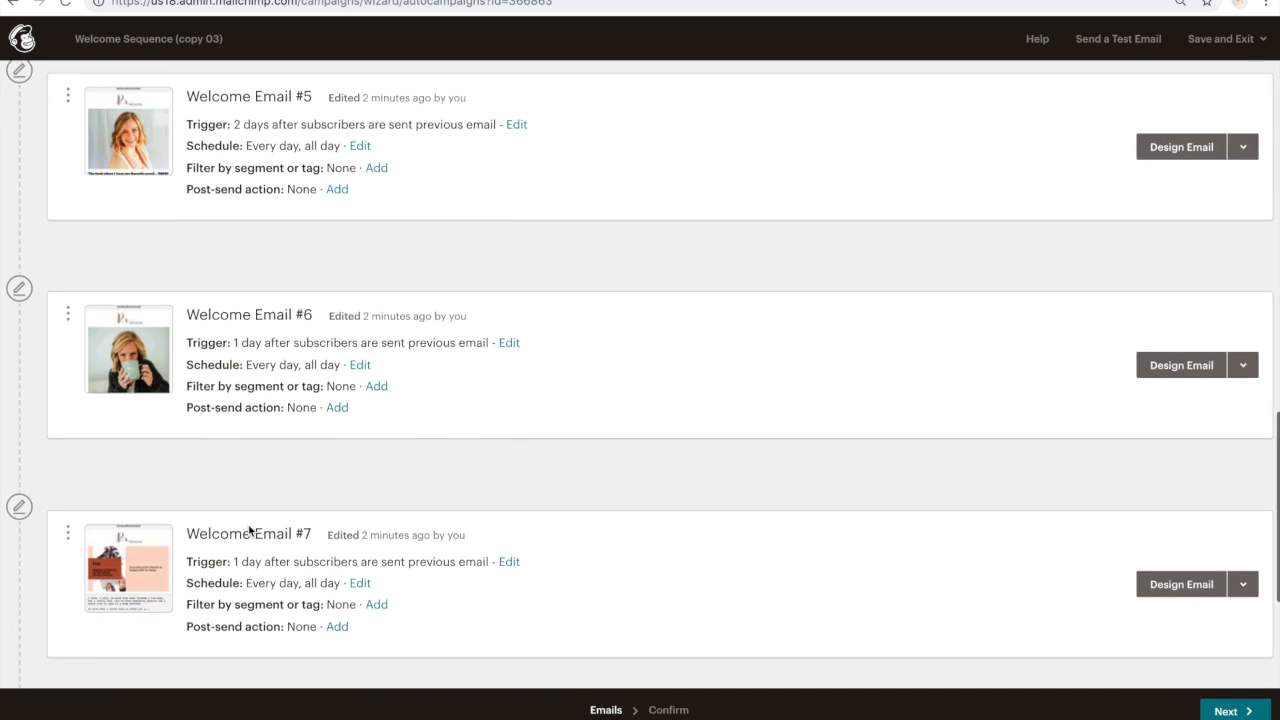
scroll(249, 530, up, 13)
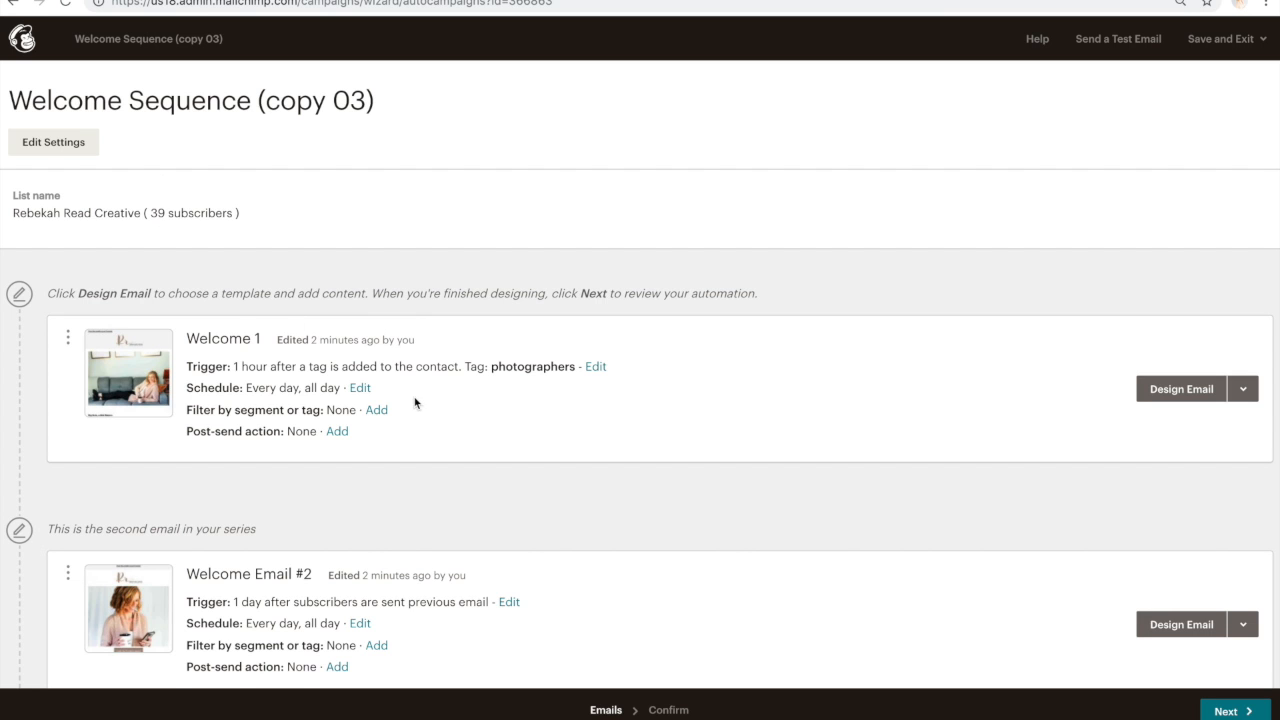
Update the Welcome 1 email's trigger to send immediately after the General Website tag is added to a contact.
click(595, 368)
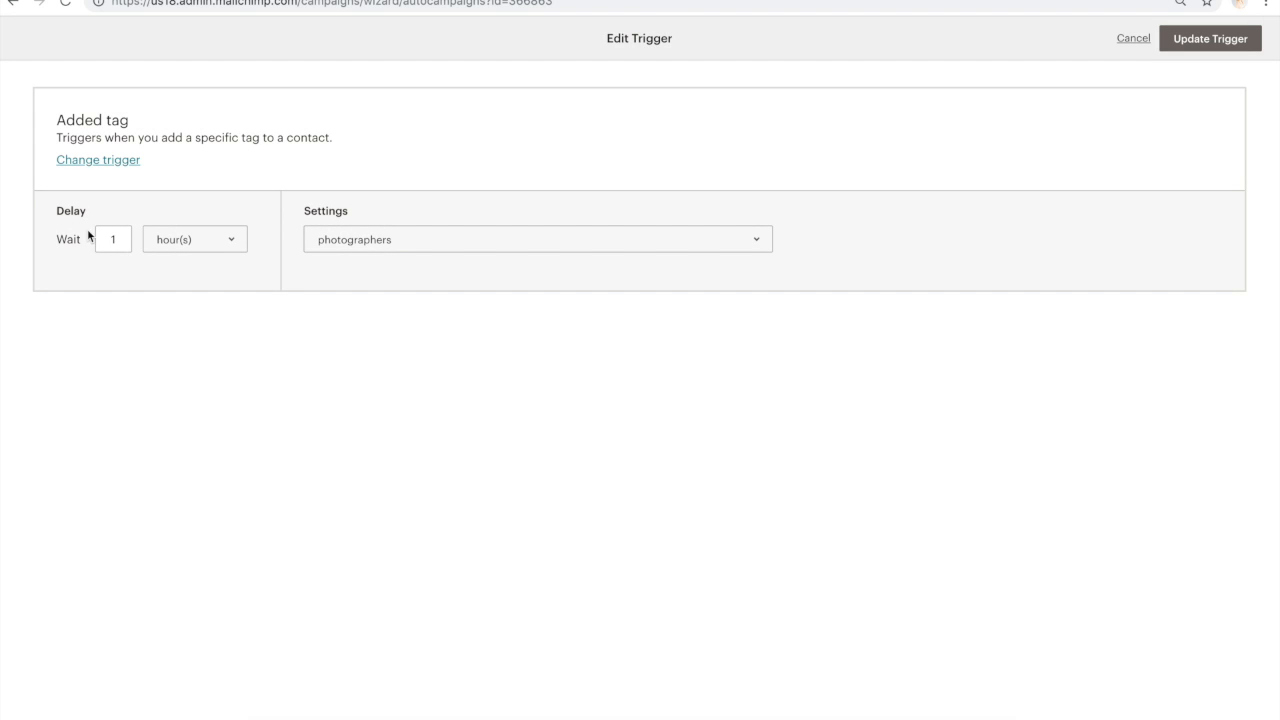
click(123, 239)
click(209, 240)
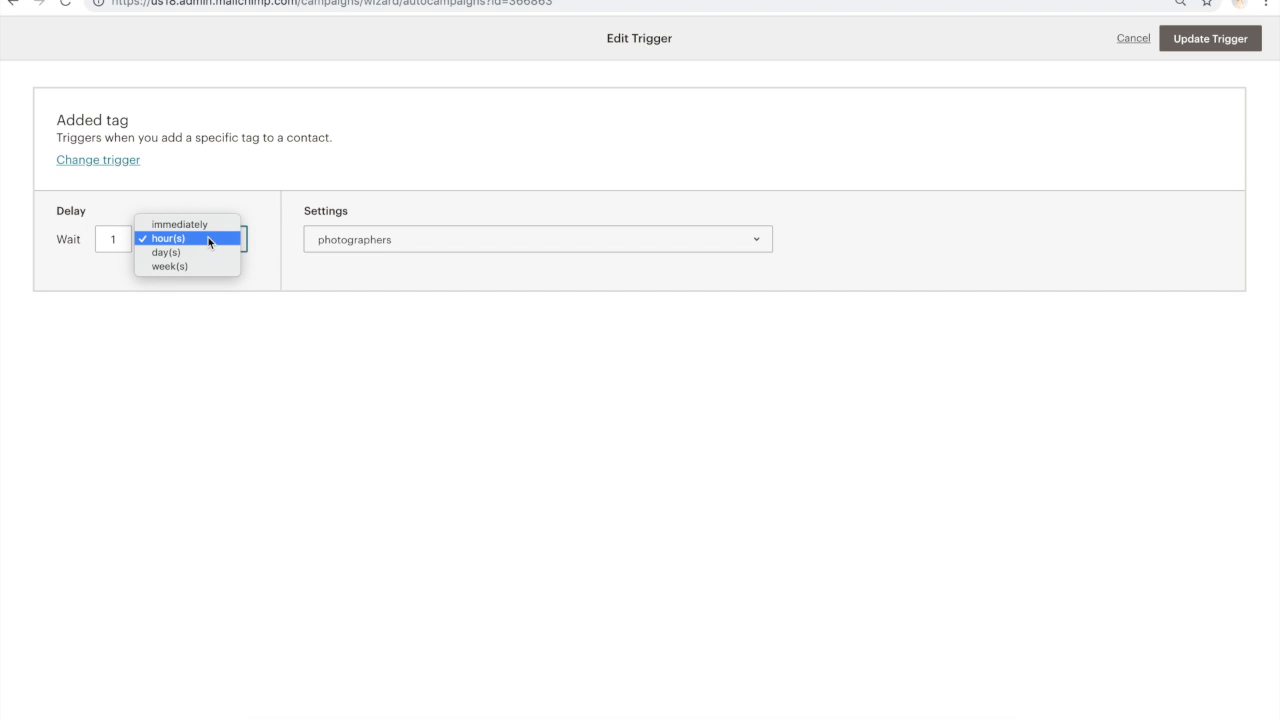
click(191, 224)
click(306, 240)
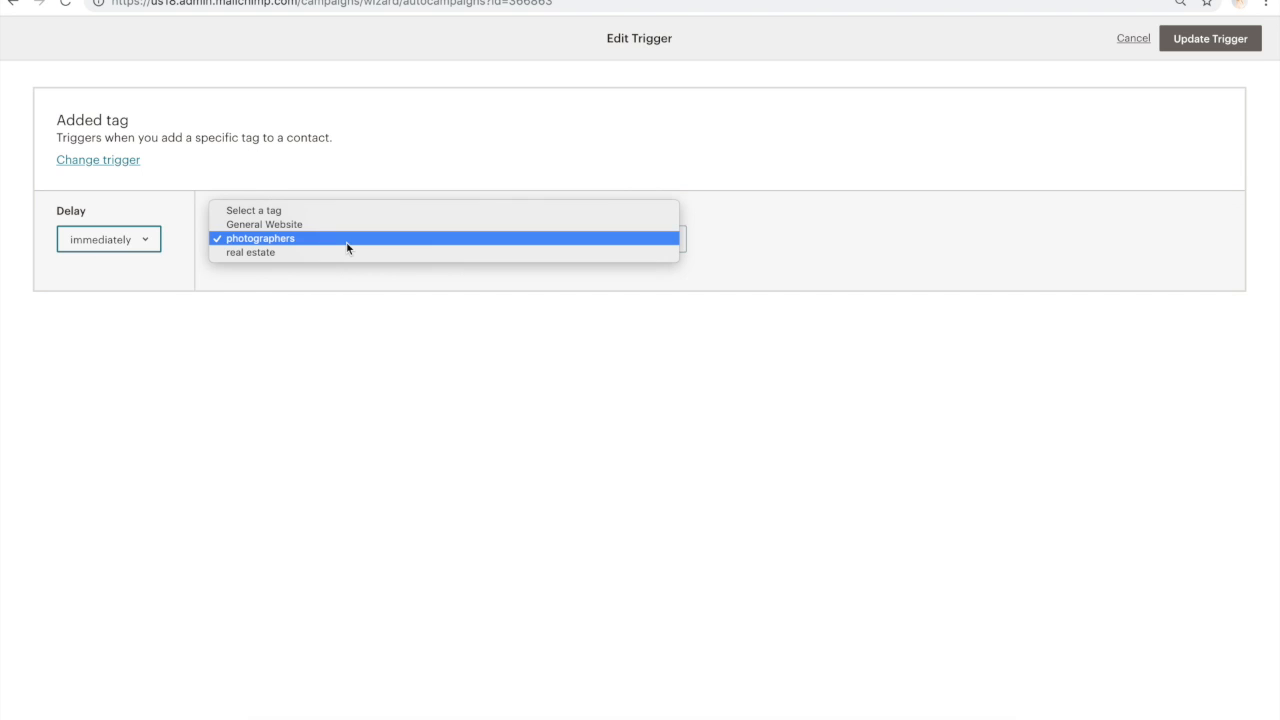
click(334, 226)
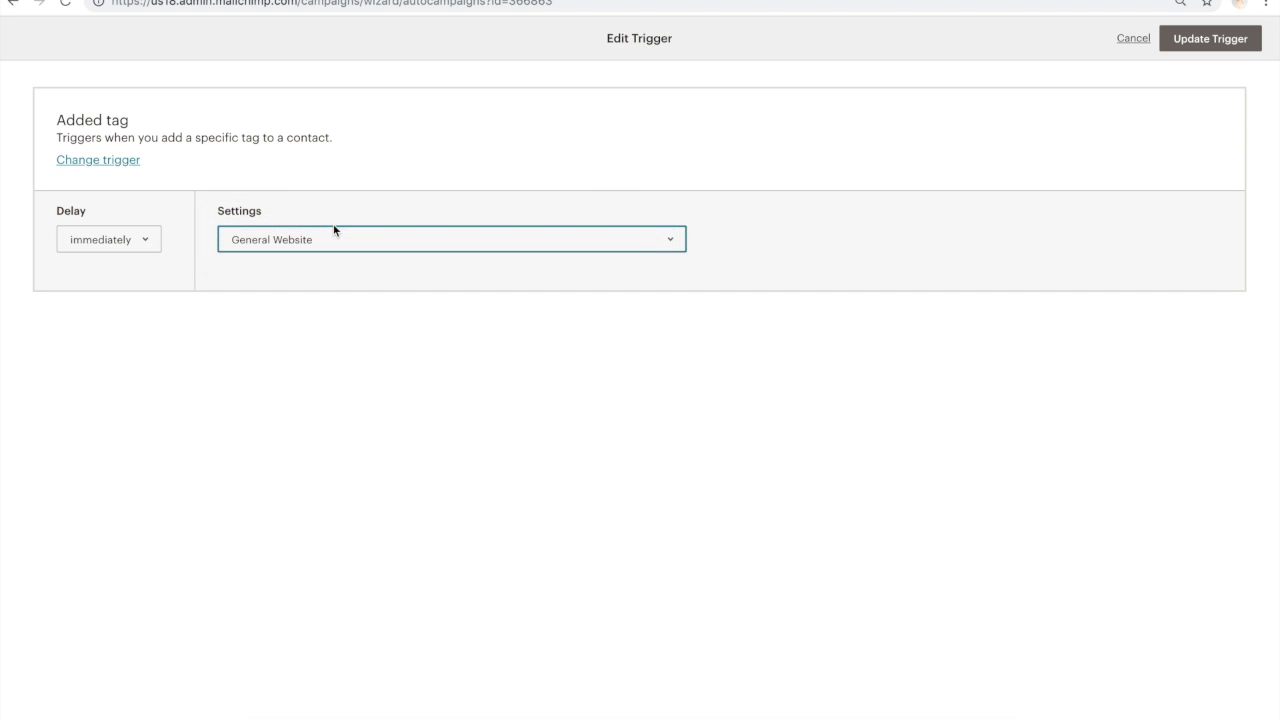
click(1219, 41)
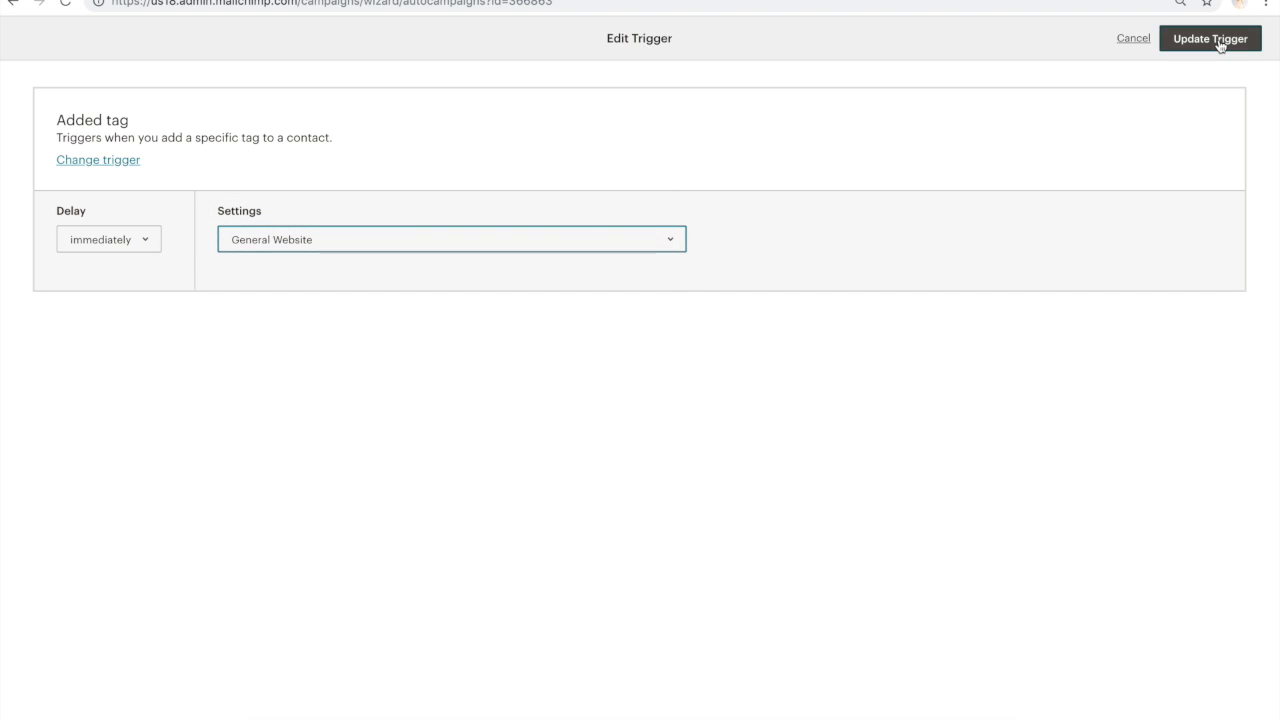
Review the emails in the Welcome Sequence (copy 03) workflow and its summary report.
scroll(316, 601, down, 1)
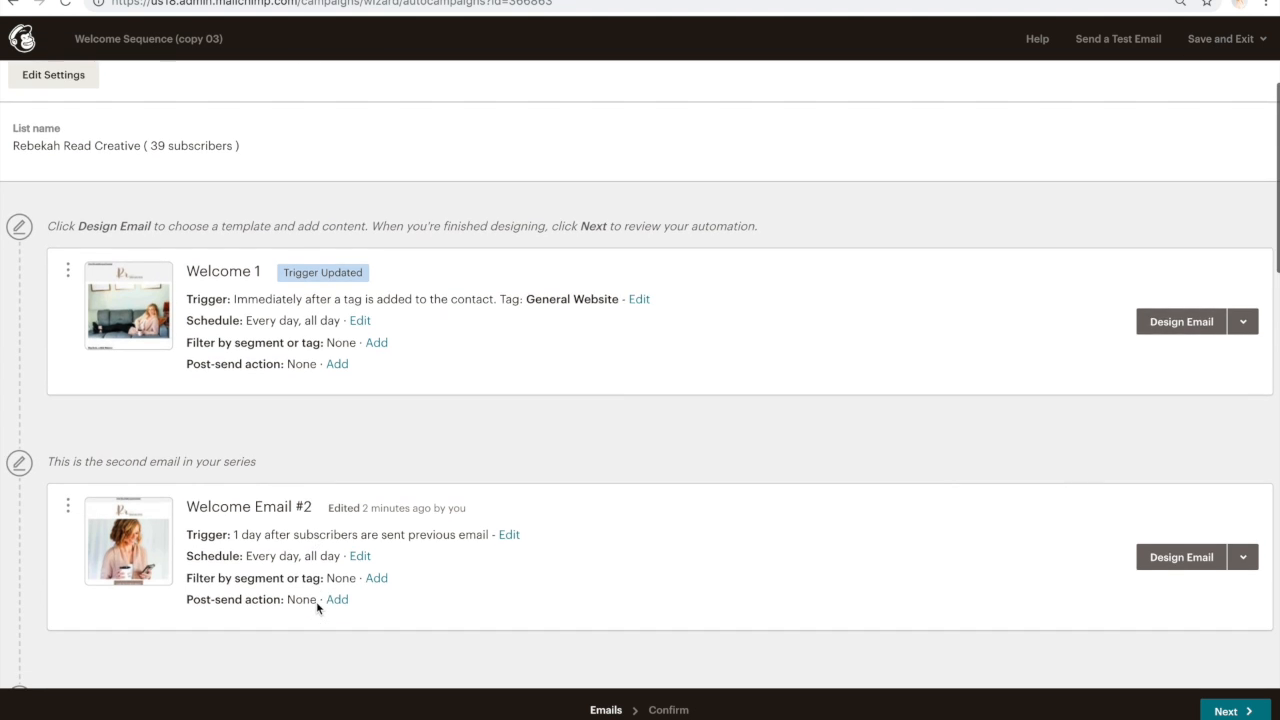
scroll(243, 530, down, 6)
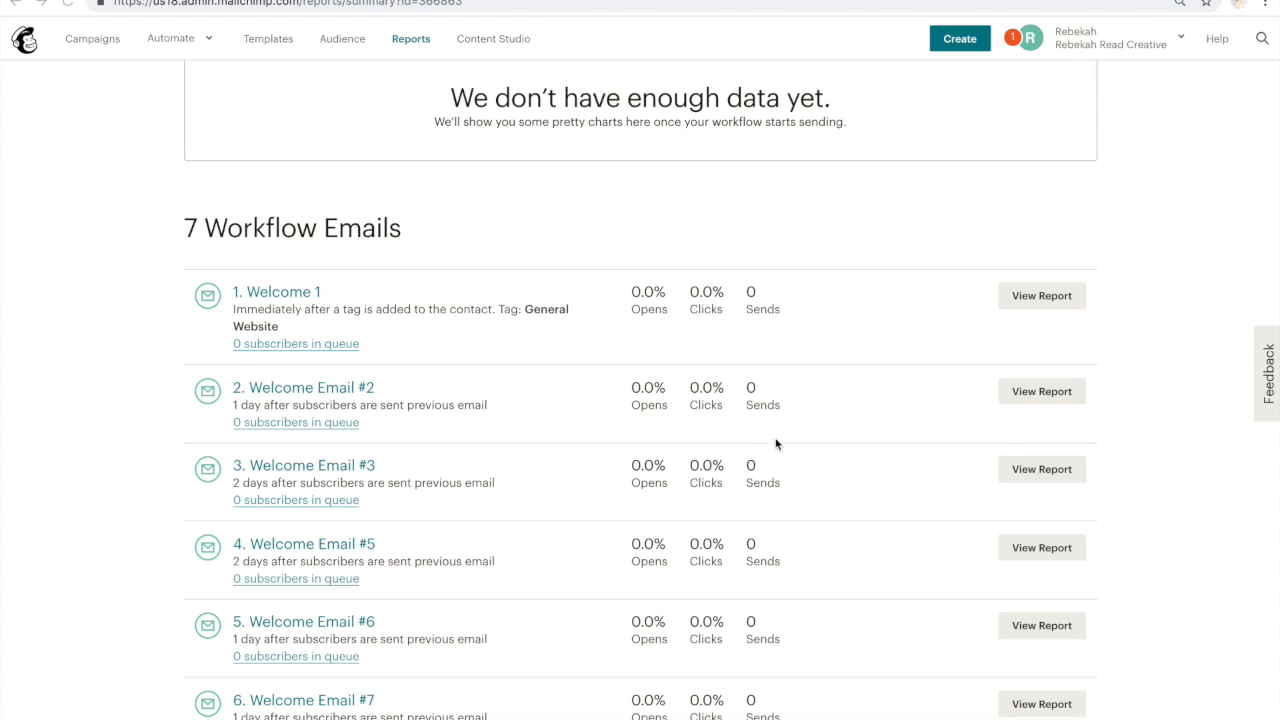
scroll(908, 349, up, 1)
scroll(891, 349, down, 3)
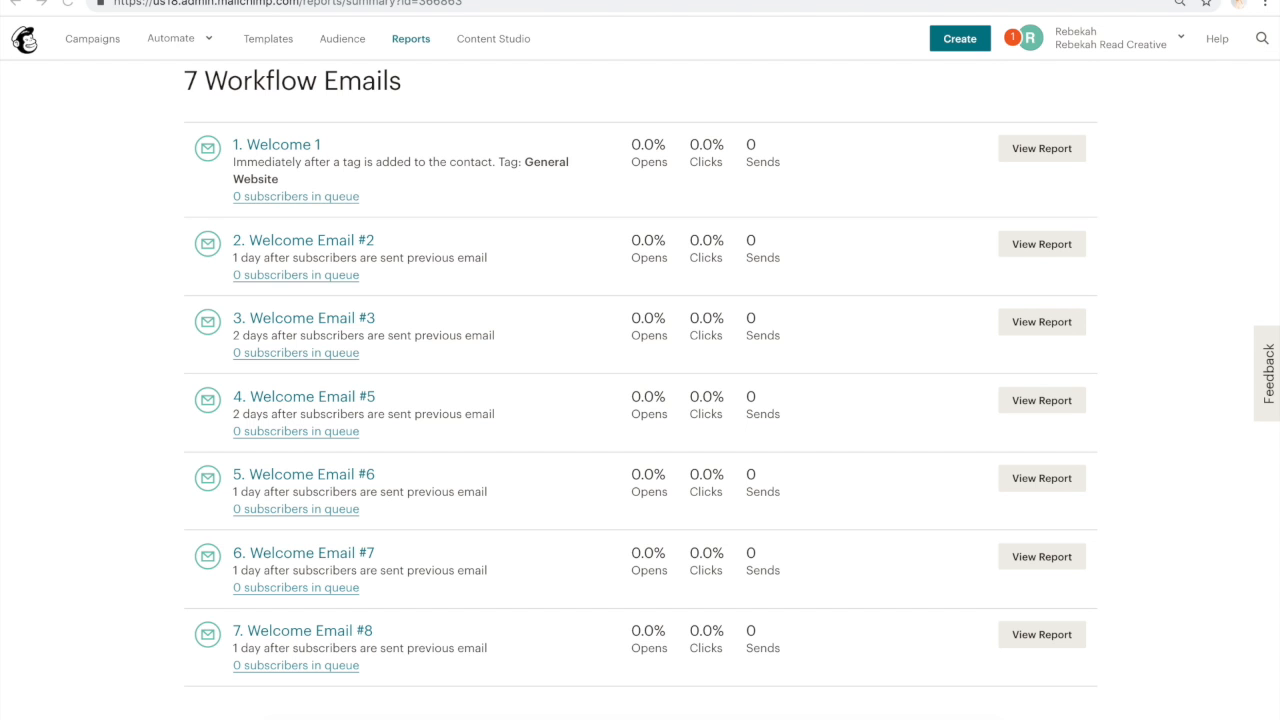
Switch to the browser window showing the MailMunch form editor and close that editor, returning to the WordPress MailChimp forms page.
click(1, 90)
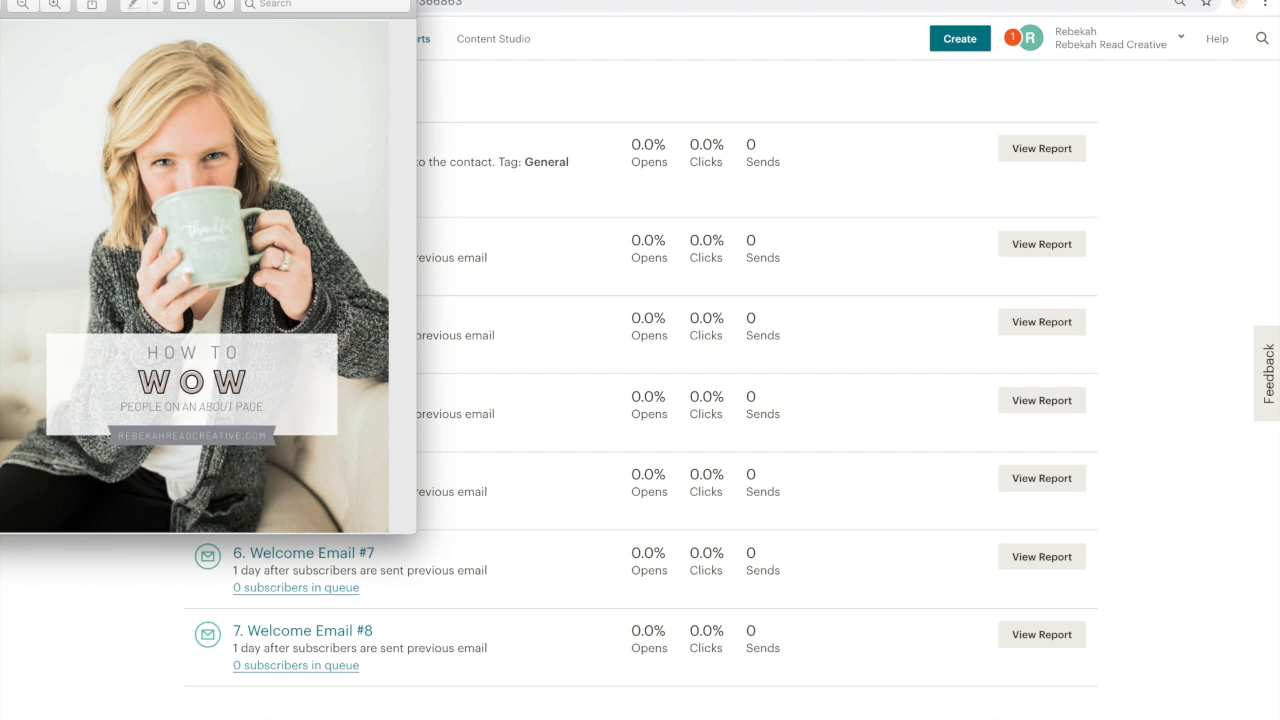
key(ctrl+Up)
click(498, 221)
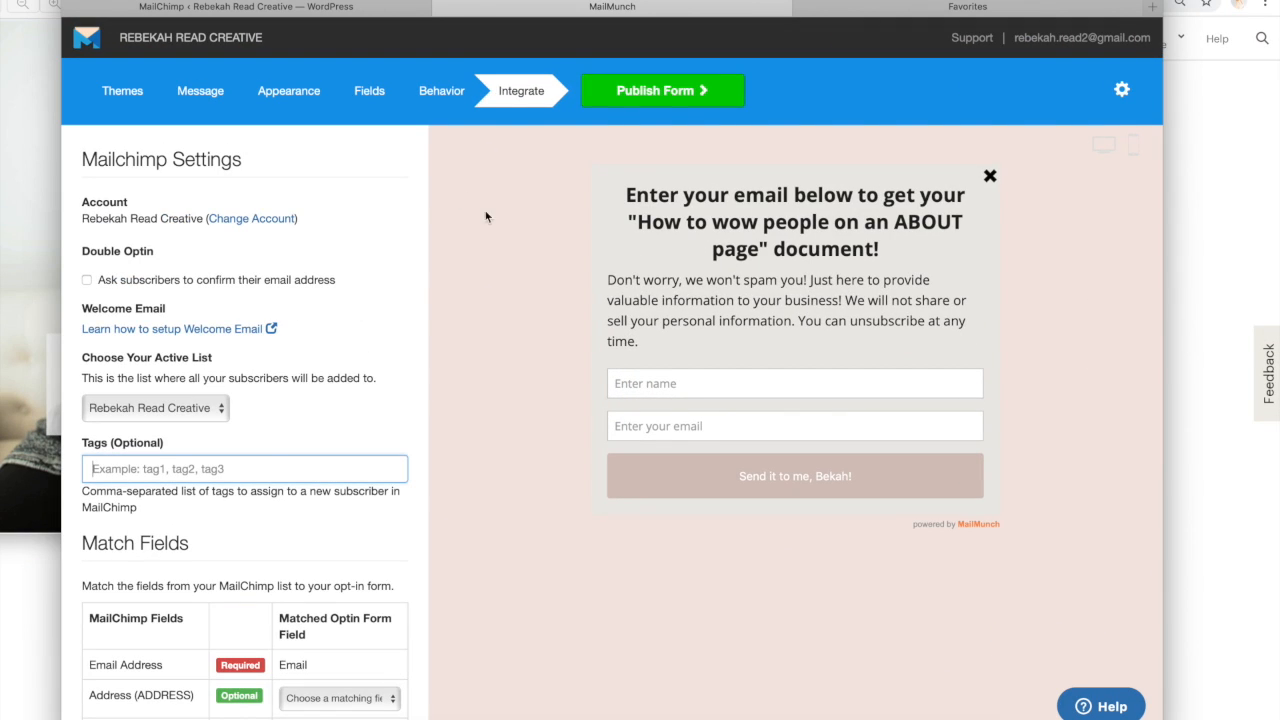
click(662, 93)
key(super+w)
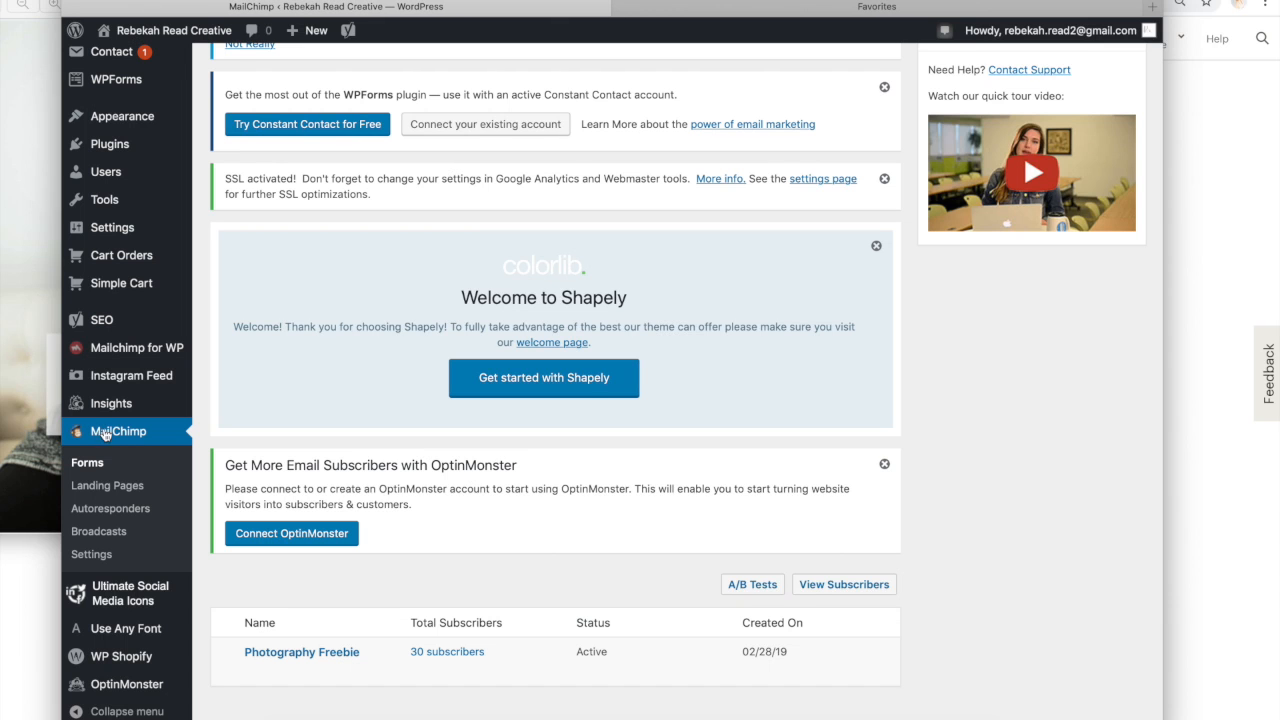
Open the Photography Freebie form from the MailChimp forms list in WordPress.
scroll(110, 490, up, 10)
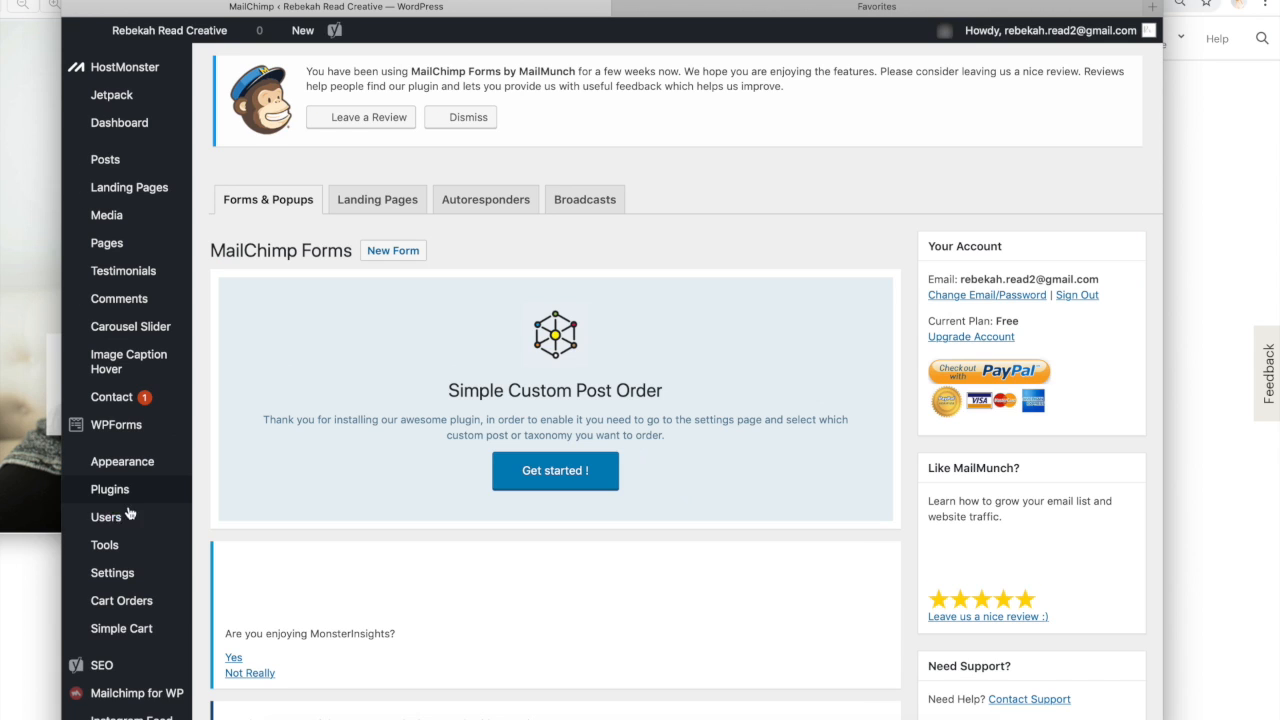
scroll(112, 512, down, 10)
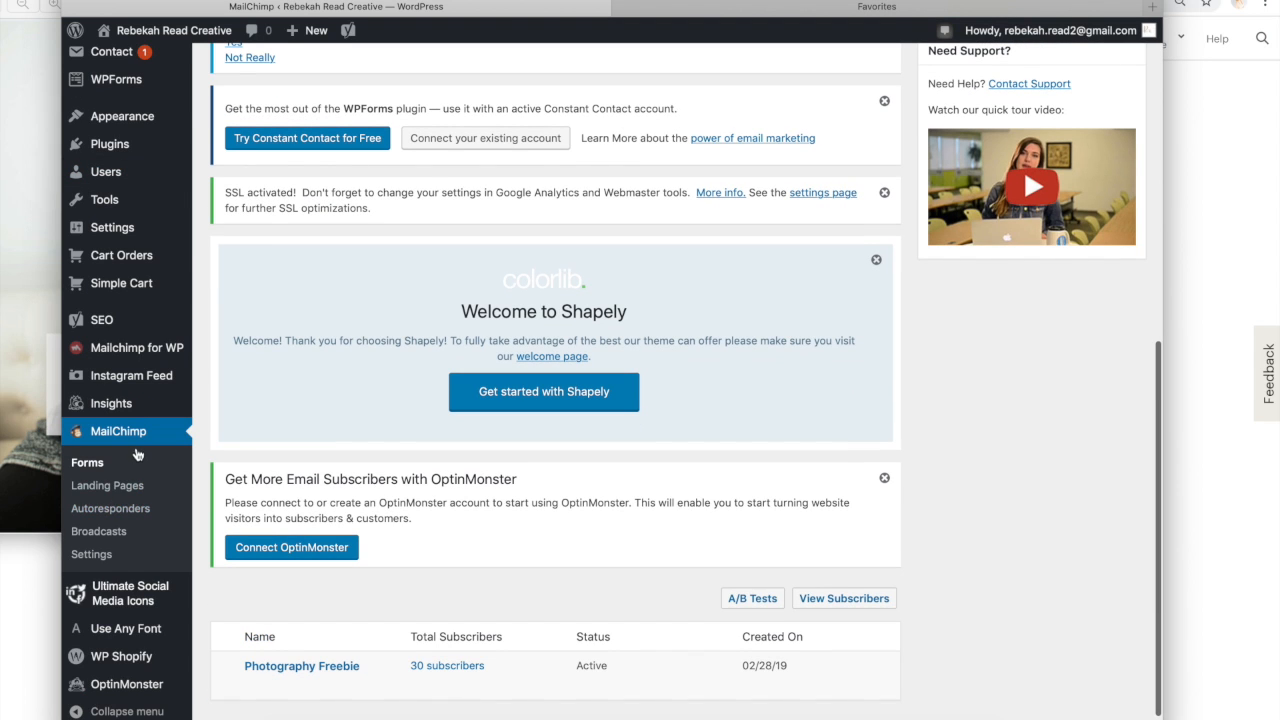
scroll(124, 524, down, 1)
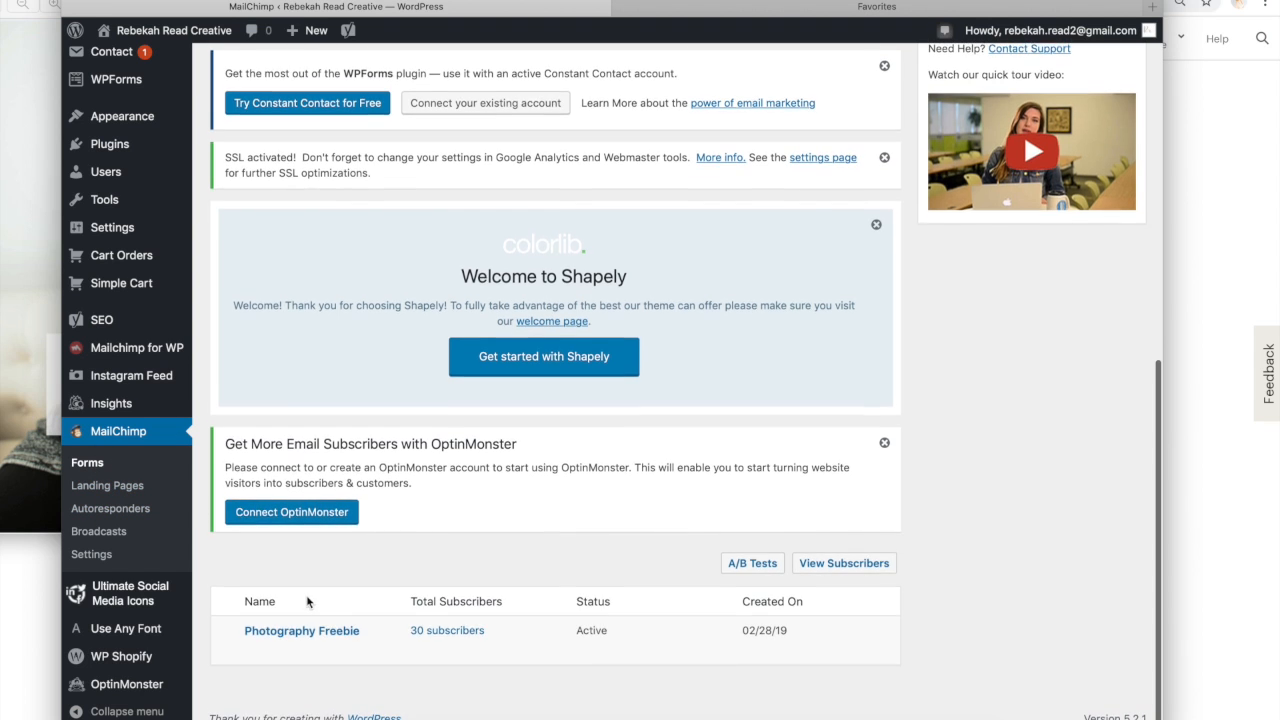
click(307, 630)
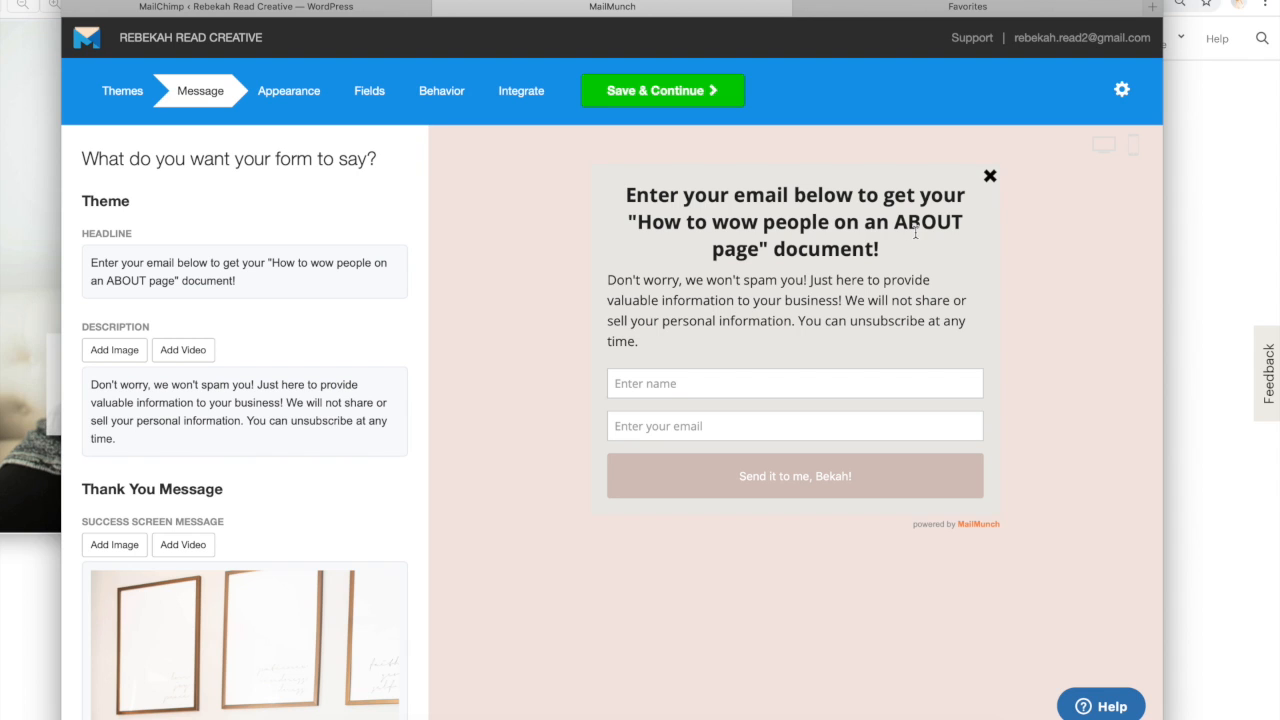
Review the form's appearance, field and behavior settings, including the options for what happens after a user subscribes.
click(305, 96)
click(383, 99)
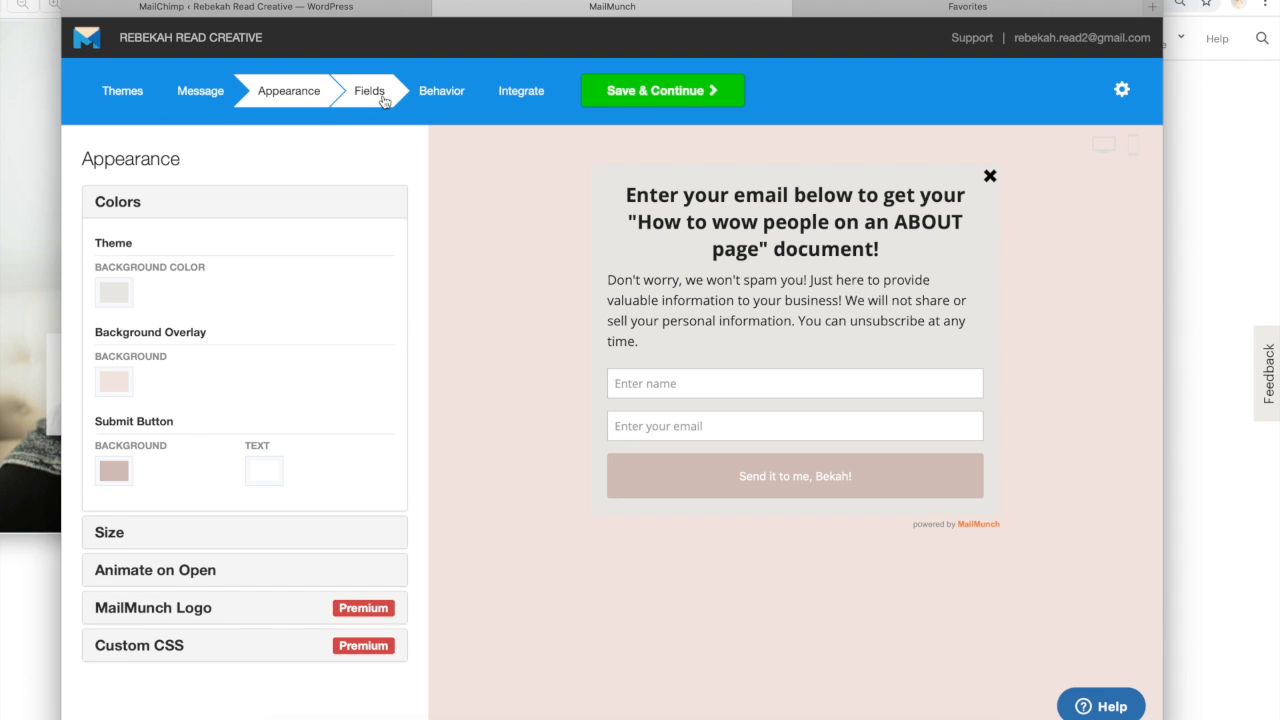
click(455, 104)
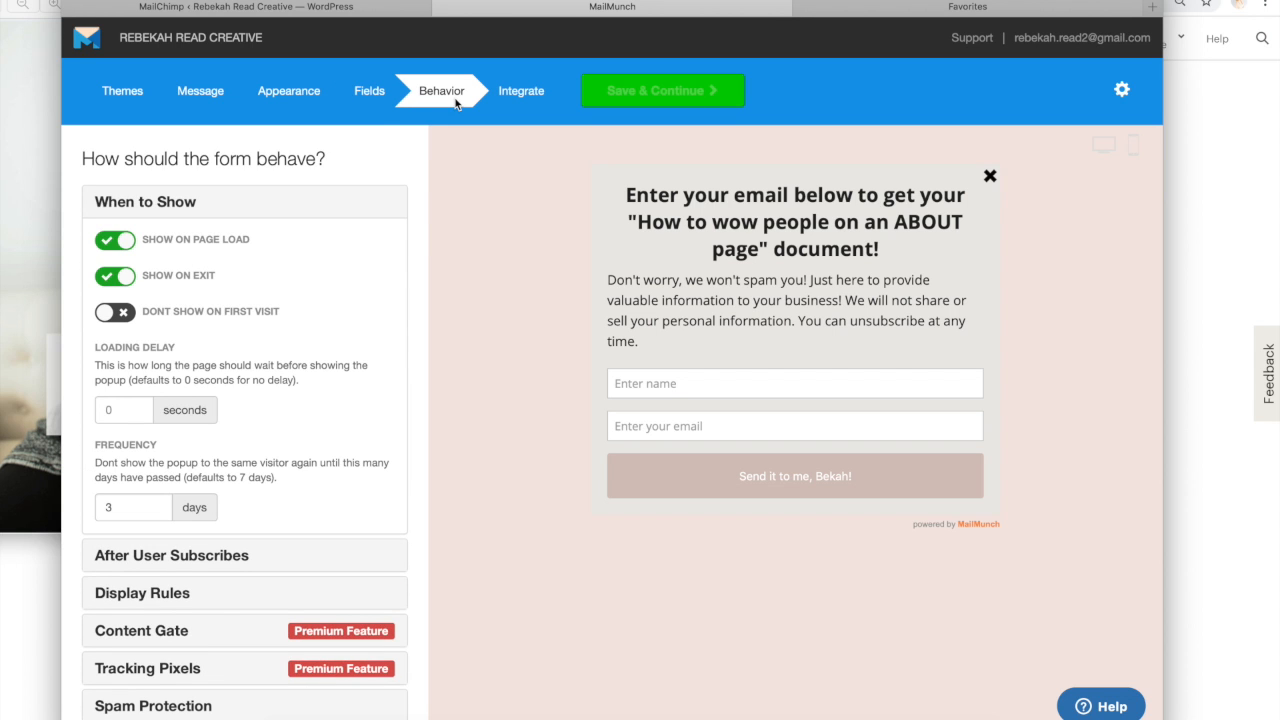
scroll(255, 335, down, 2)
click(193, 450)
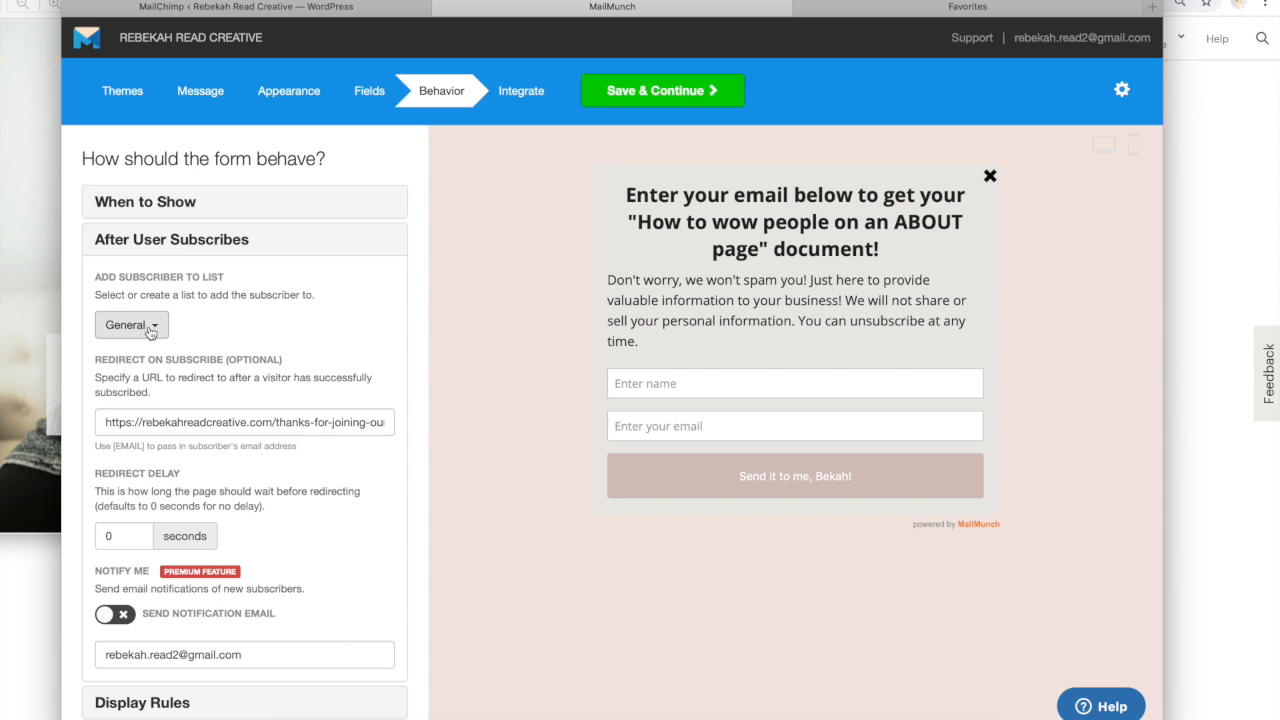
scroll(150, 318, down, 1)
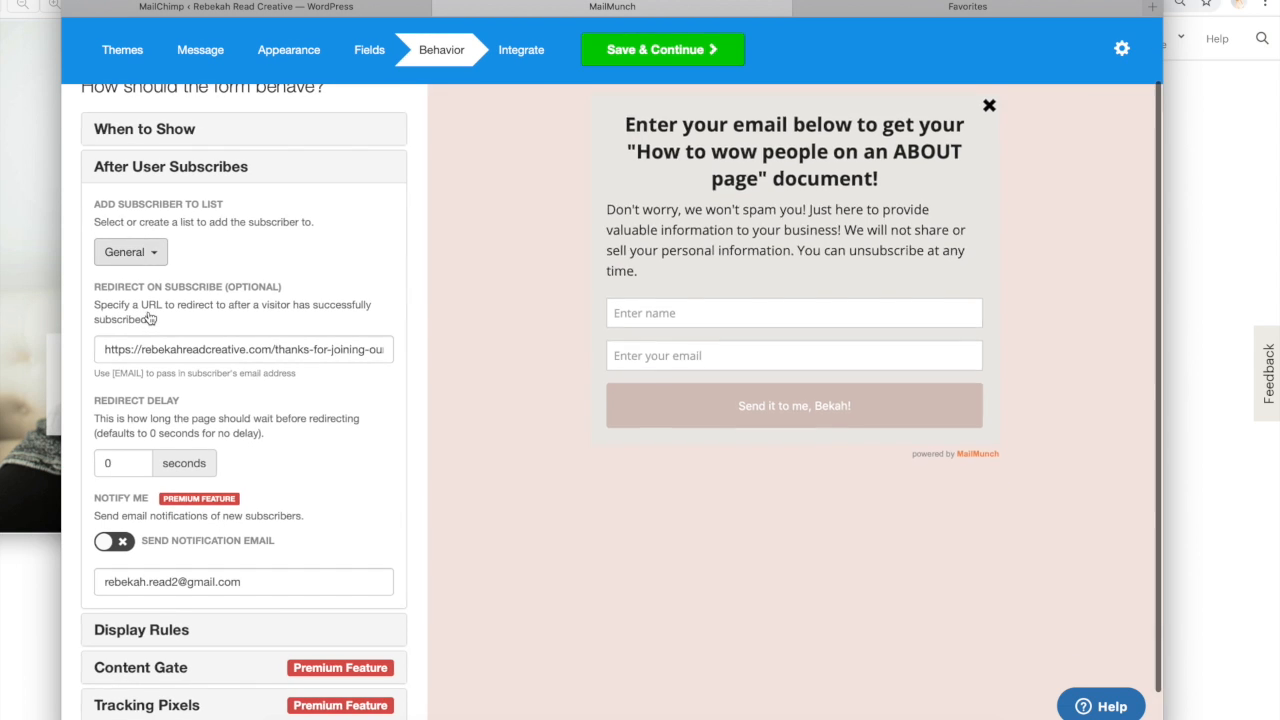
In the form's Mailchimp integration, assign the tag General to new subscribers, keep the selected active list, and publish the form.
click(528, 52)
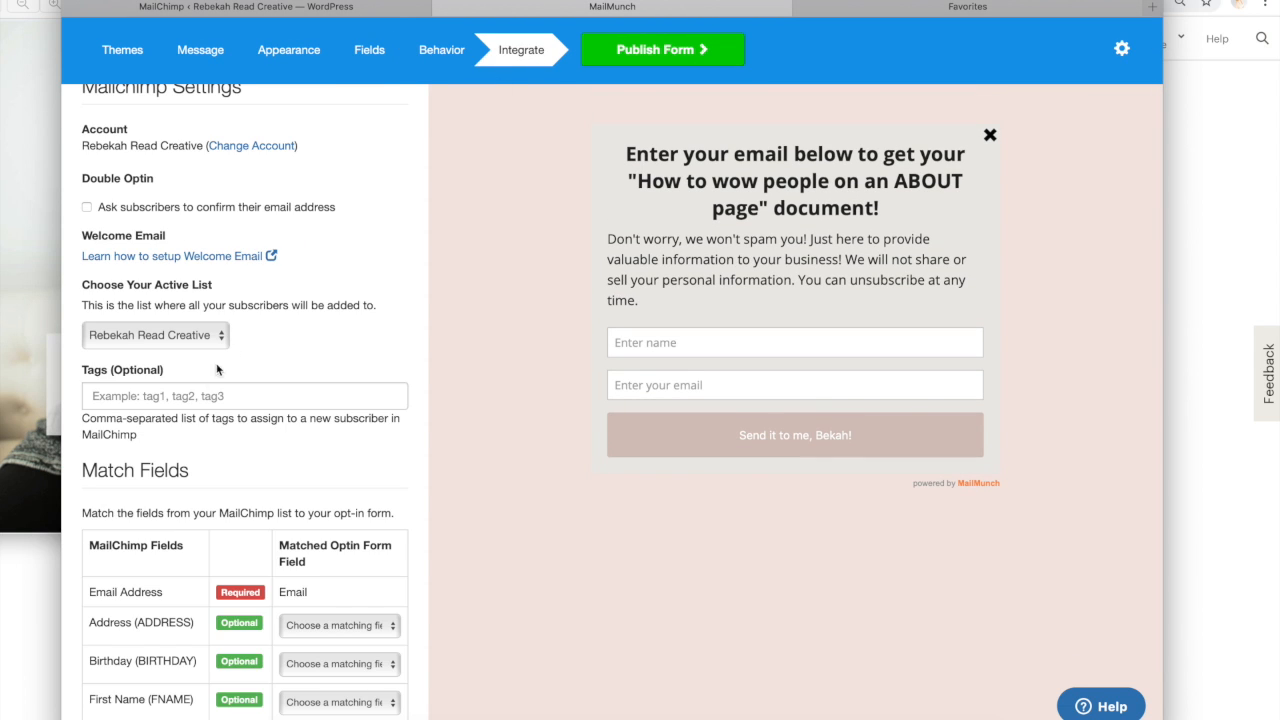
click(190, 397)
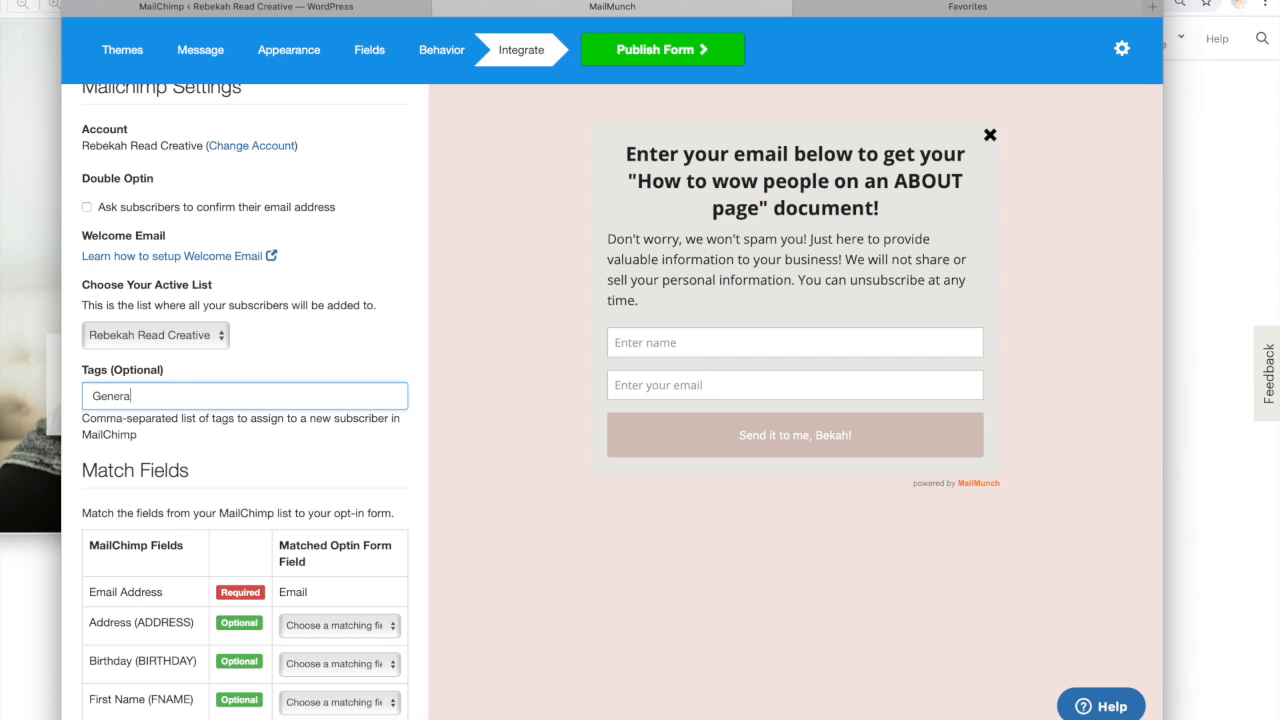
click(181, 330)
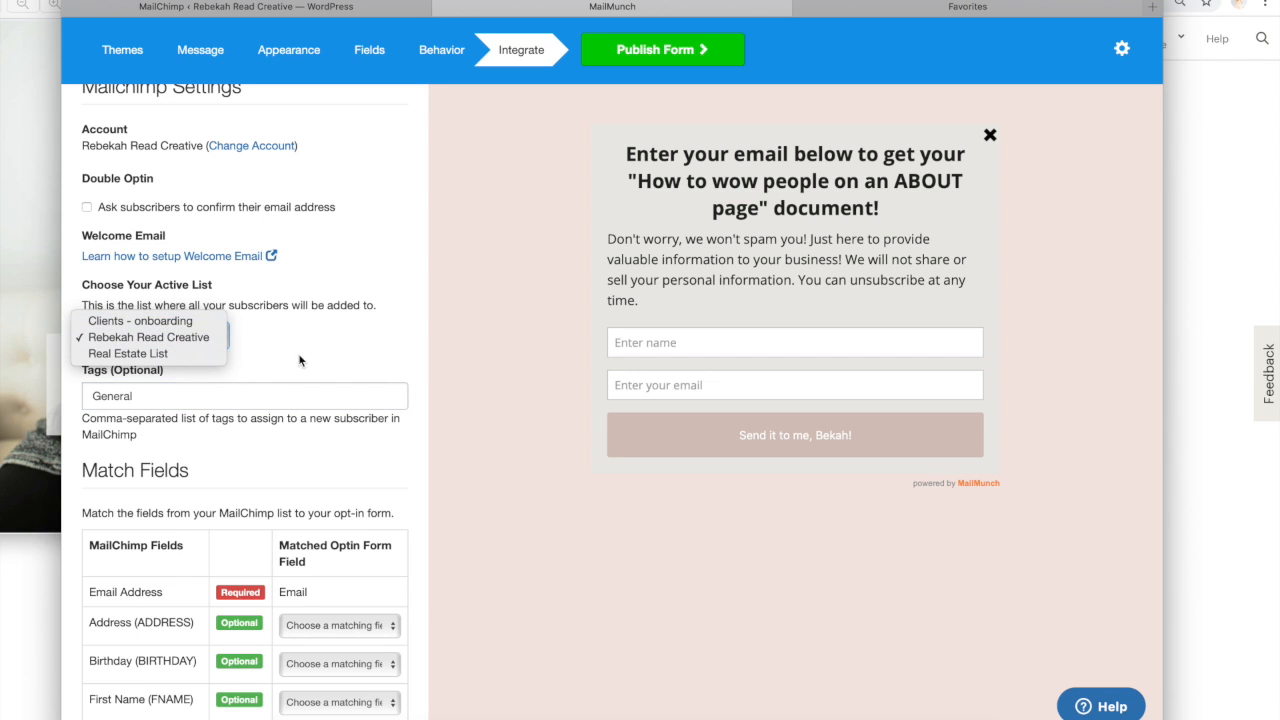
click(264, 364)
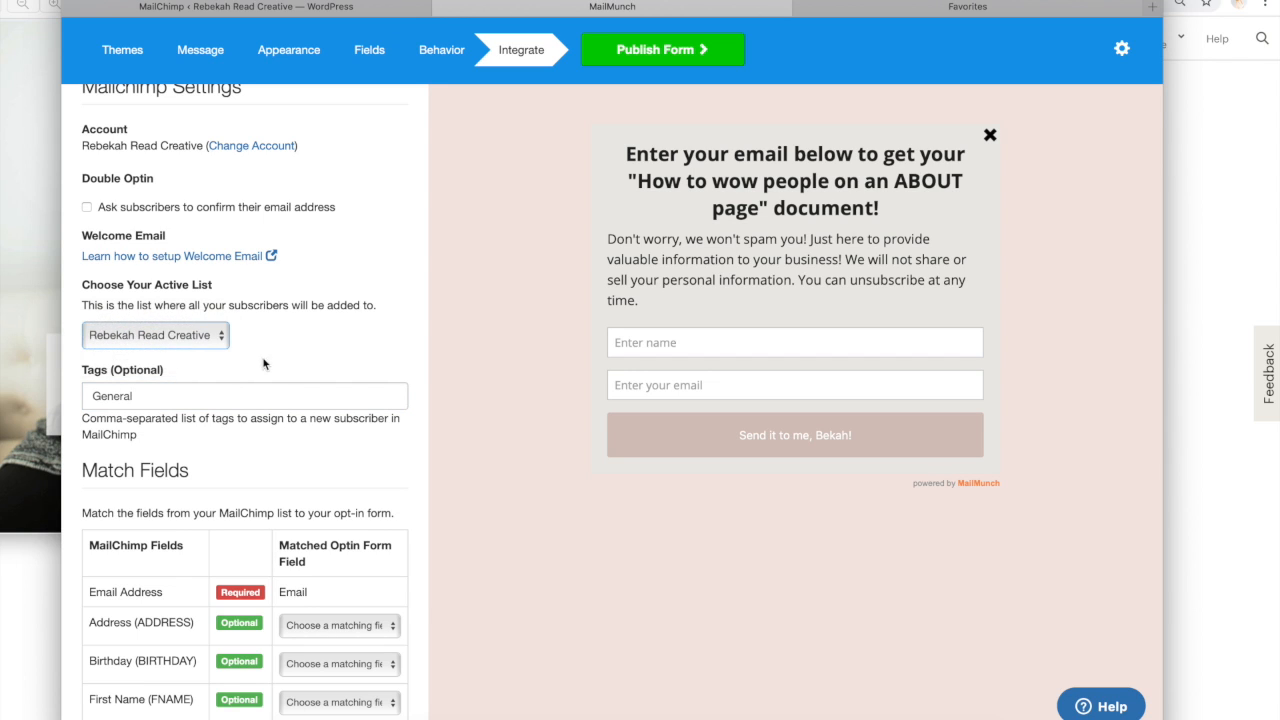
click(663, 63)
click(675, 52)
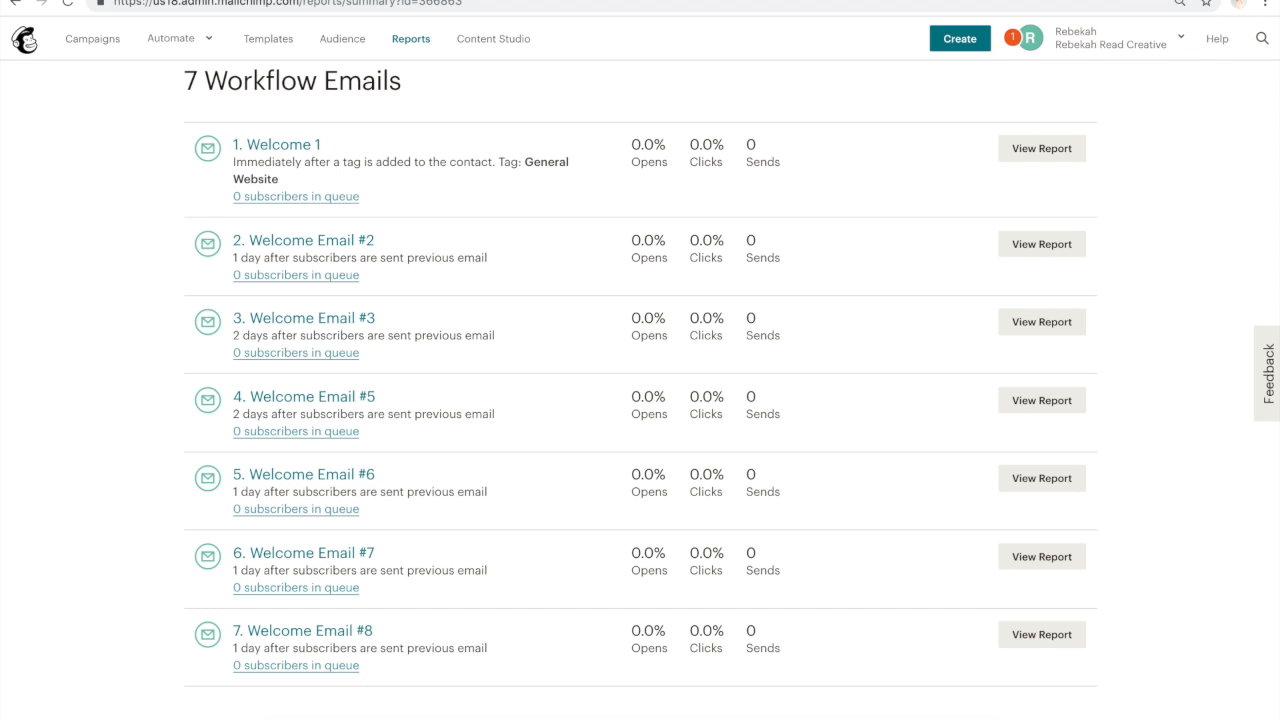
Switch back to Chrome and open rebekahreadcreative.com in a new tab.
key(ctrl+t)
text(rebek)
key(Right)
key(Return)
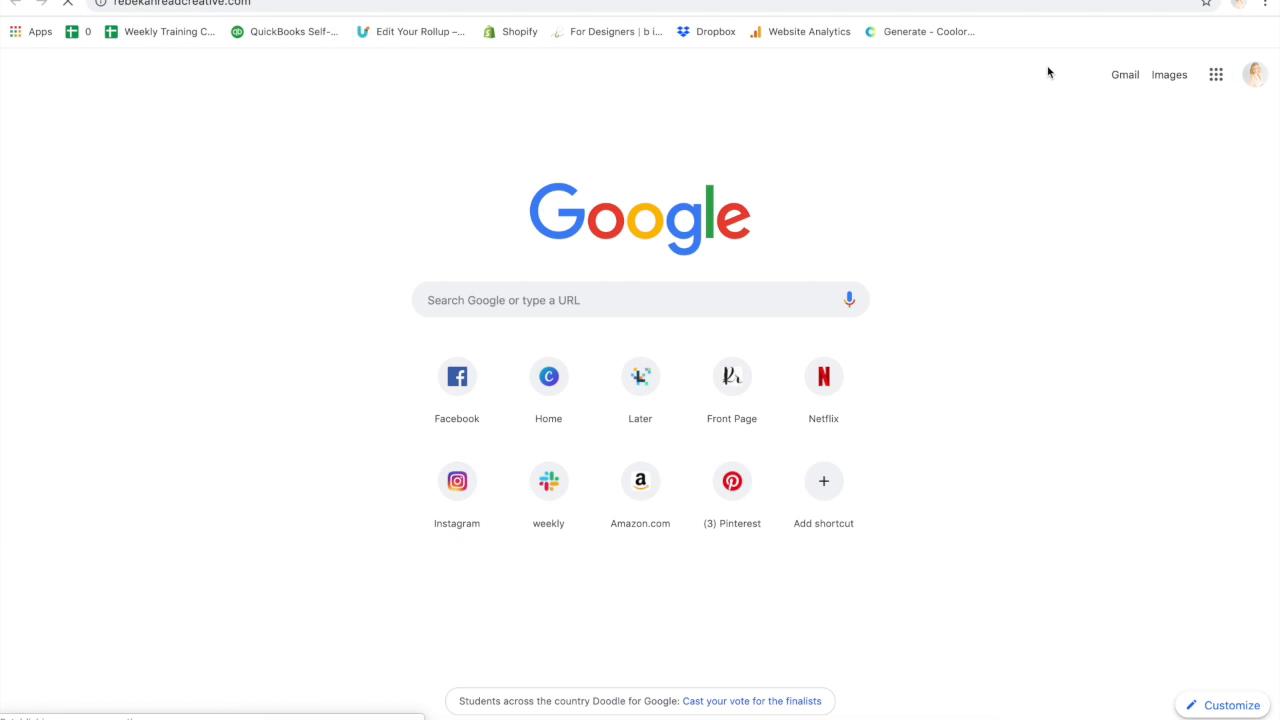